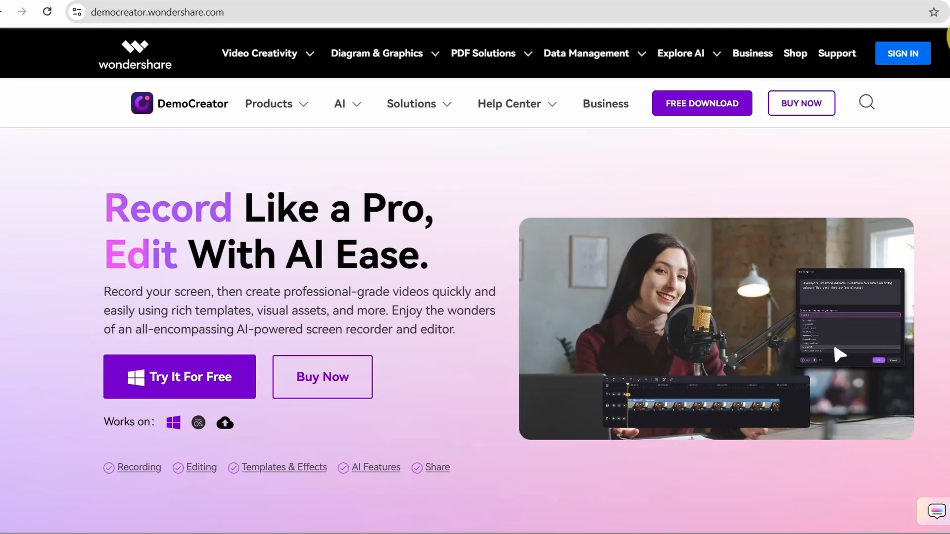
# Step: Examine the recording and editing feature sections of the DemoCreator website's home page
pyautogui.scroll(-3, 482, 183)
pyautogui.scroll(-9, 475, 267)
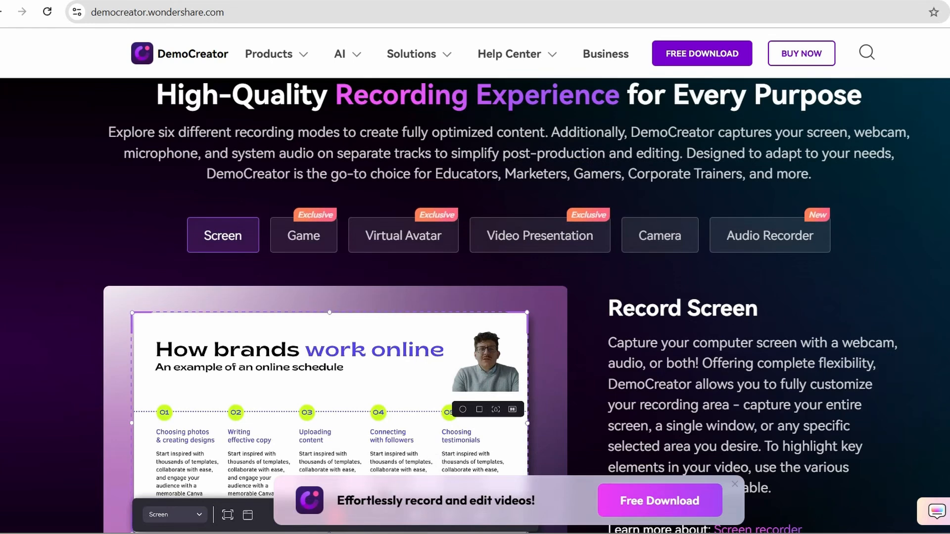
pyautogui.scroll(-10, 475, 297)
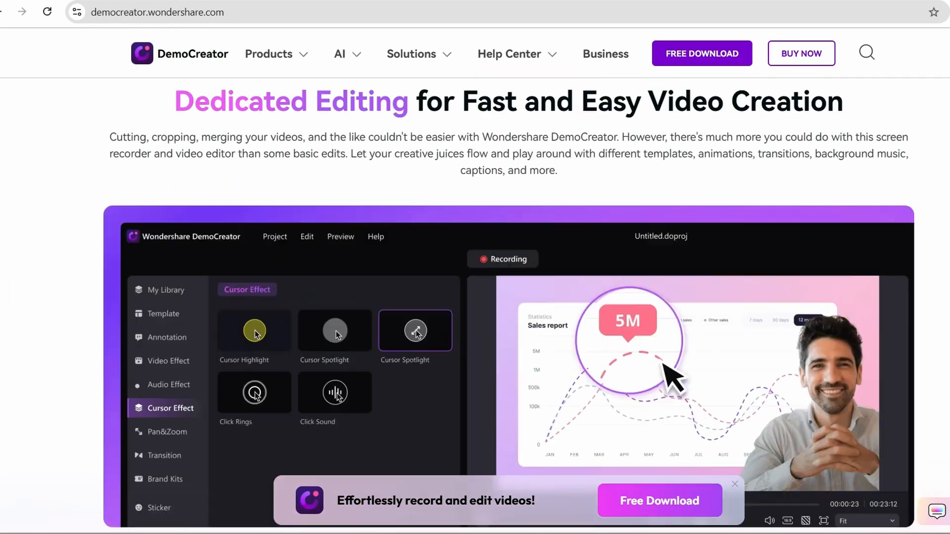
pyautogui.scroll(-7, 475, 297)
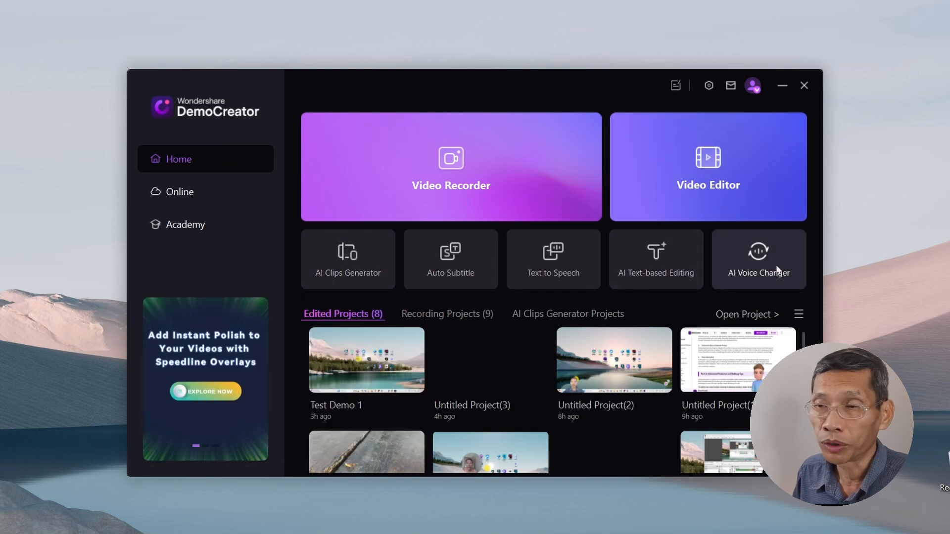
# Step: Open the DemoCreator Video Recorder and move its recording toolbar slightly higher on the desktop
pyautogui.click(517, 186)
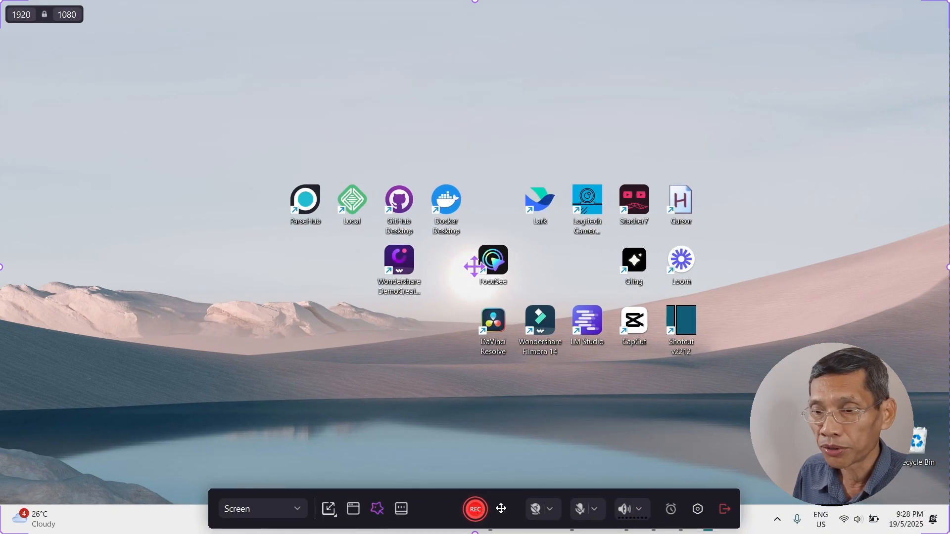
pyautogui.moveTo(501, 509); pyautogui.dragTo(501, 478)
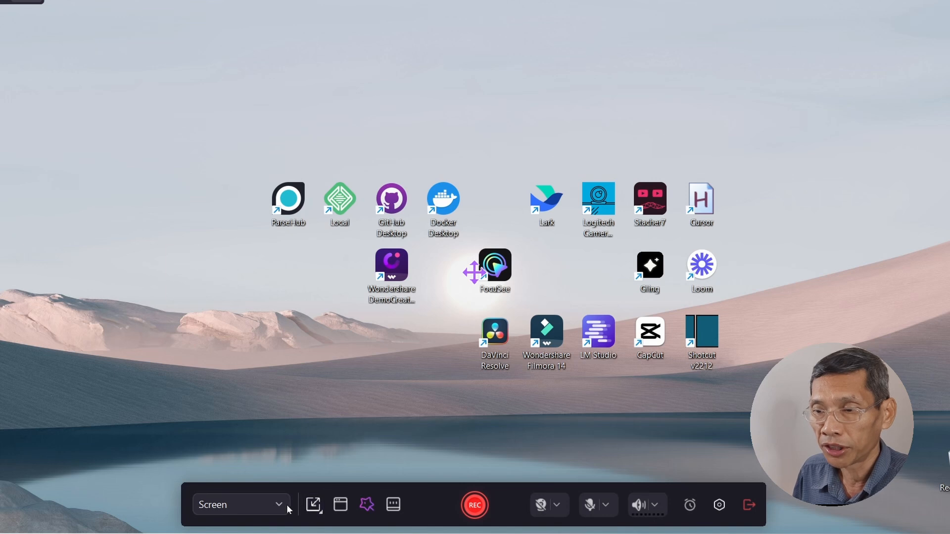
# Step: Review the available recording modes and the capture area options, including custom selection and social media aspect ratios
pyautogui.click(287, 508)
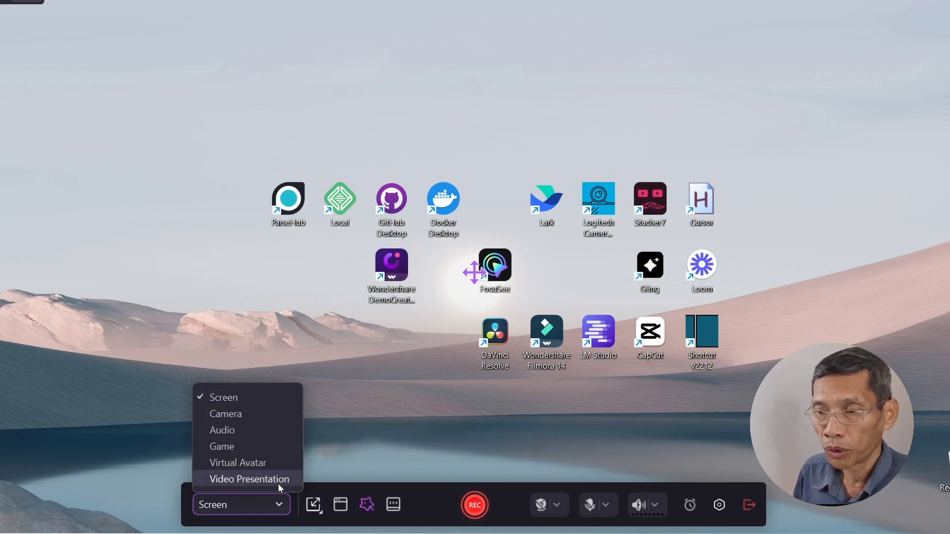
pyautogui.click(318, 508)
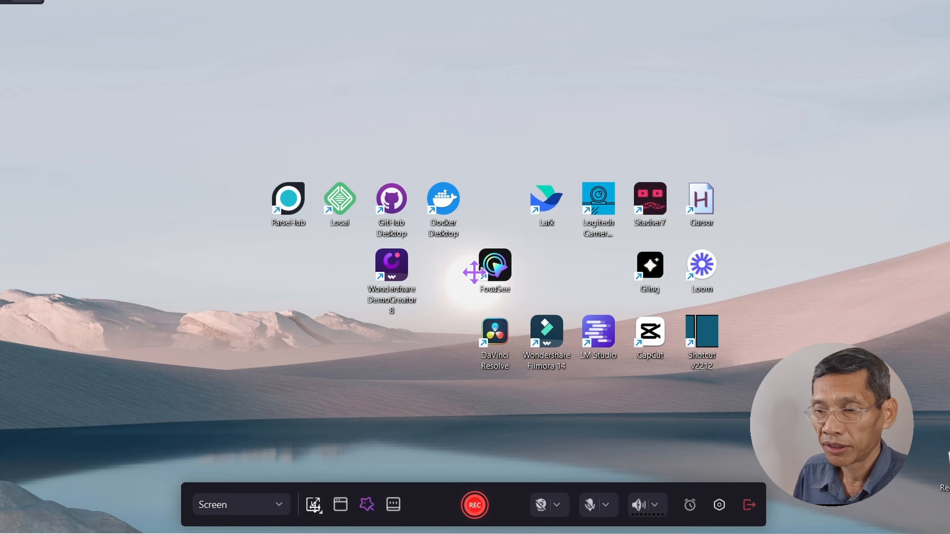
pyautogui.click(315, 507)
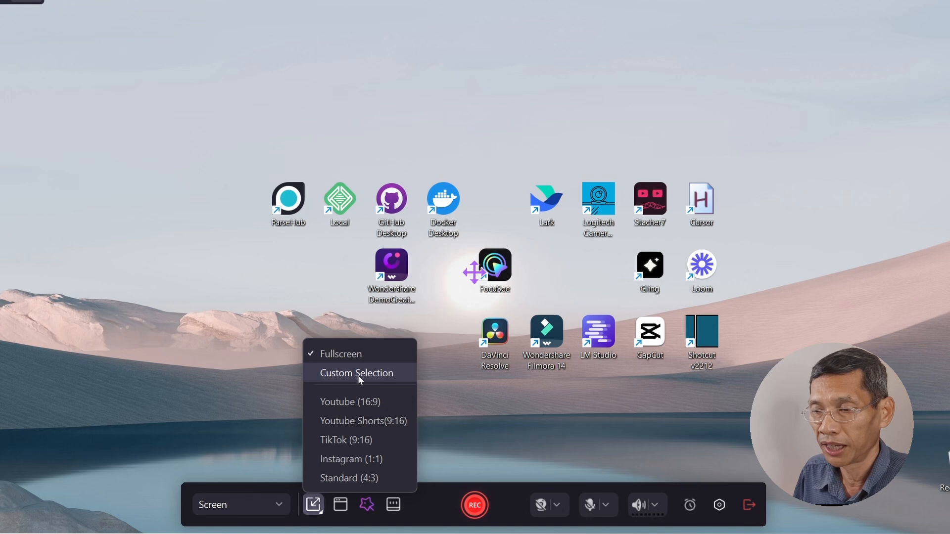
pyautogui.click(420, 439)
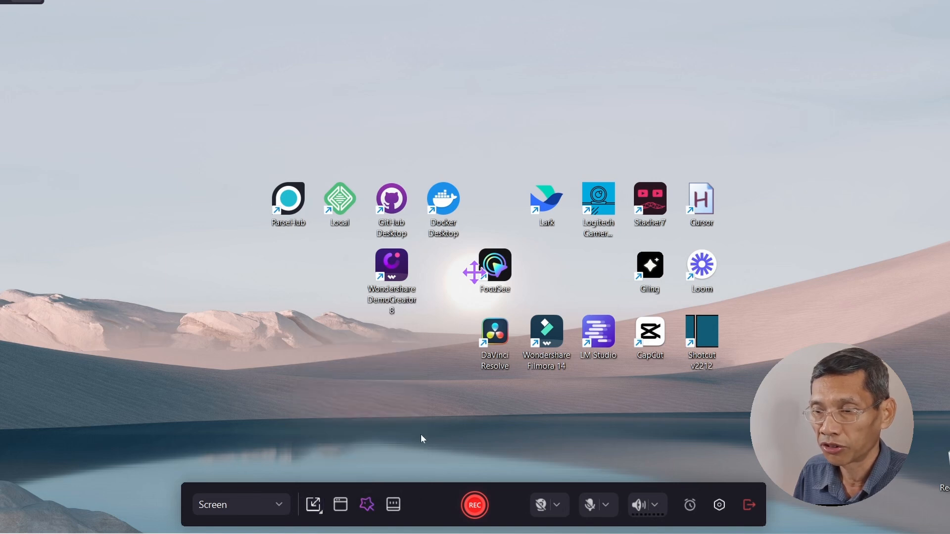
# Step: Turn on the window option for the recording and choose the red cursor highlight in the recording presets
pyautogui.click(340, 506)
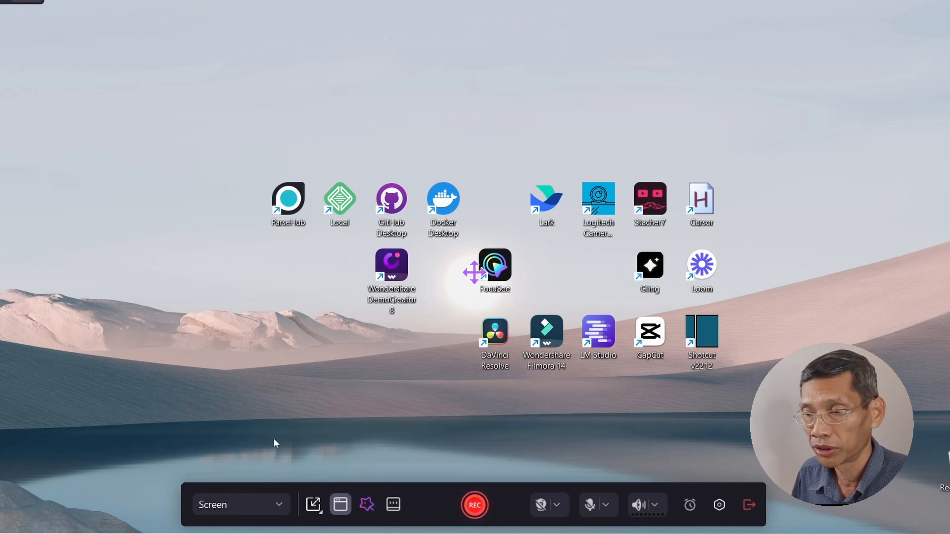
pyautogui.click(366, 504)
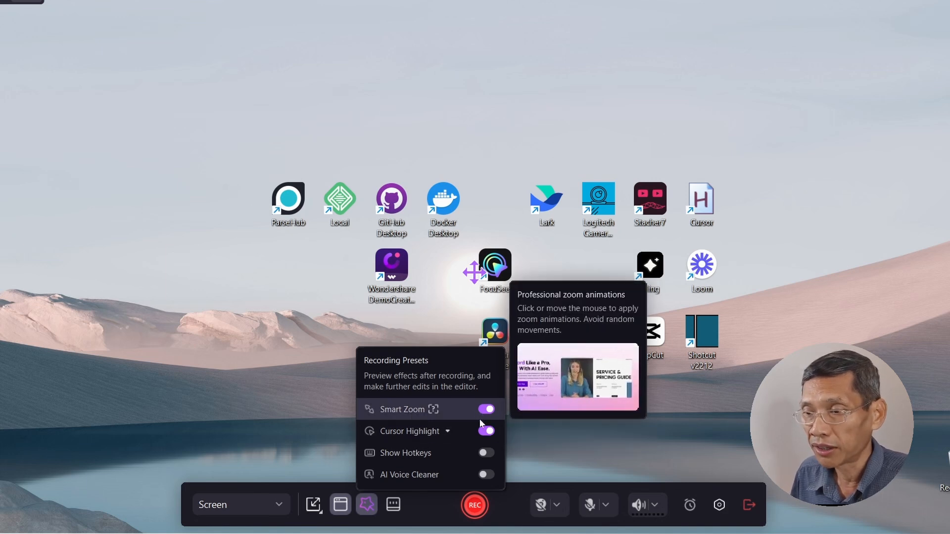
pyautogui.click(448, 432)
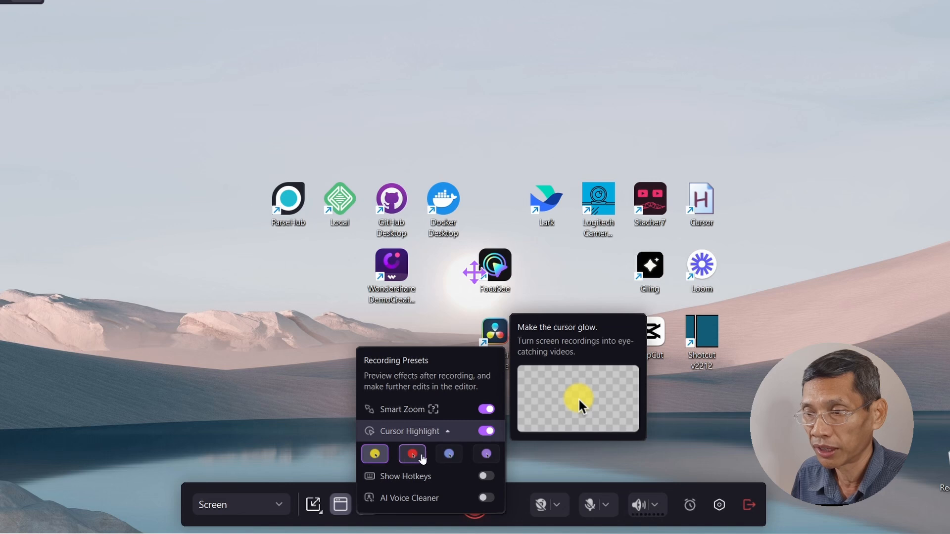
pyautogui.click(410, 457)
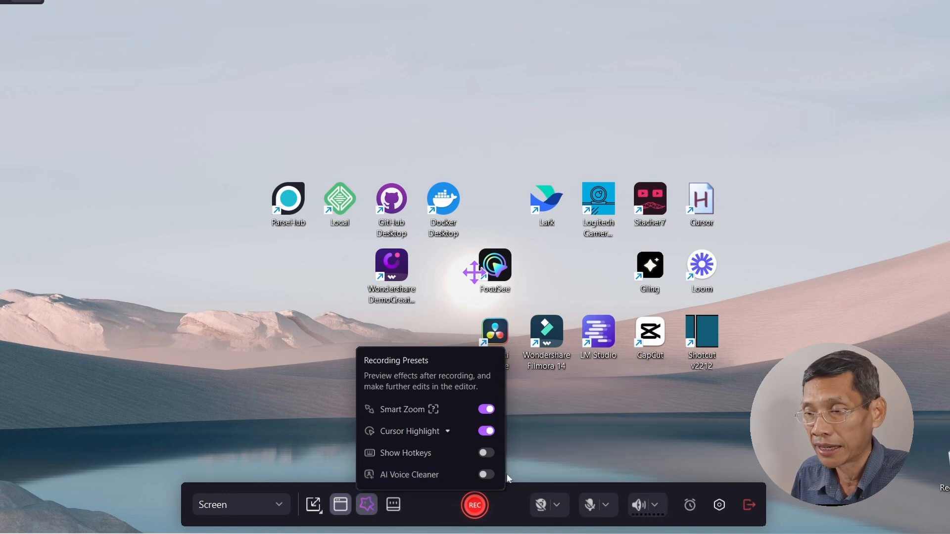
pyautogui.click(300, 415)
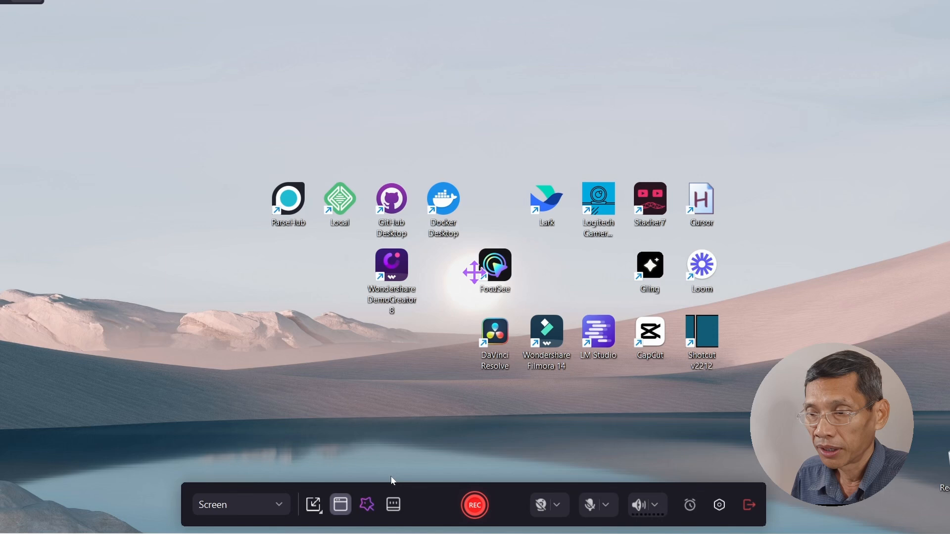
# Step: Open the teleprompter, enter the script "Put text what to say" and close it
pyautogui.click(394, 504)
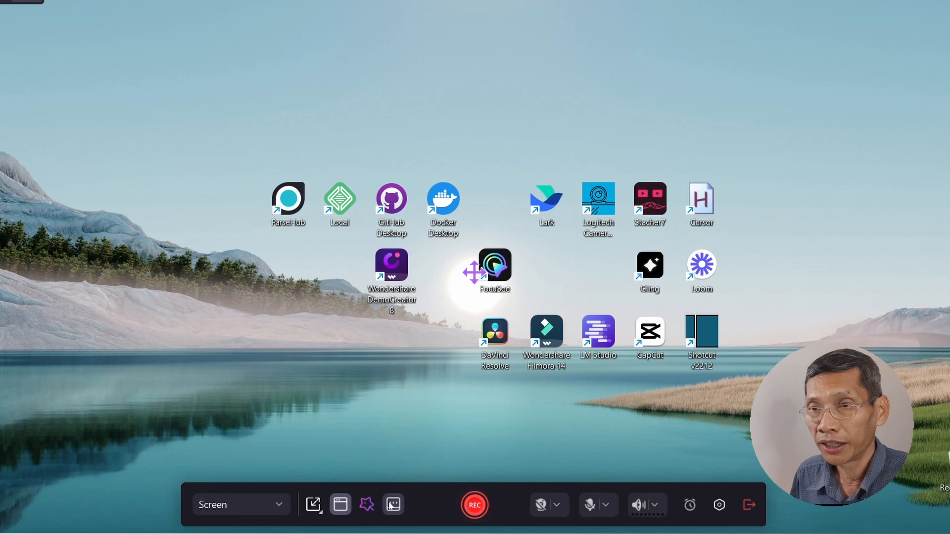
pyautogui.click(399, 498)
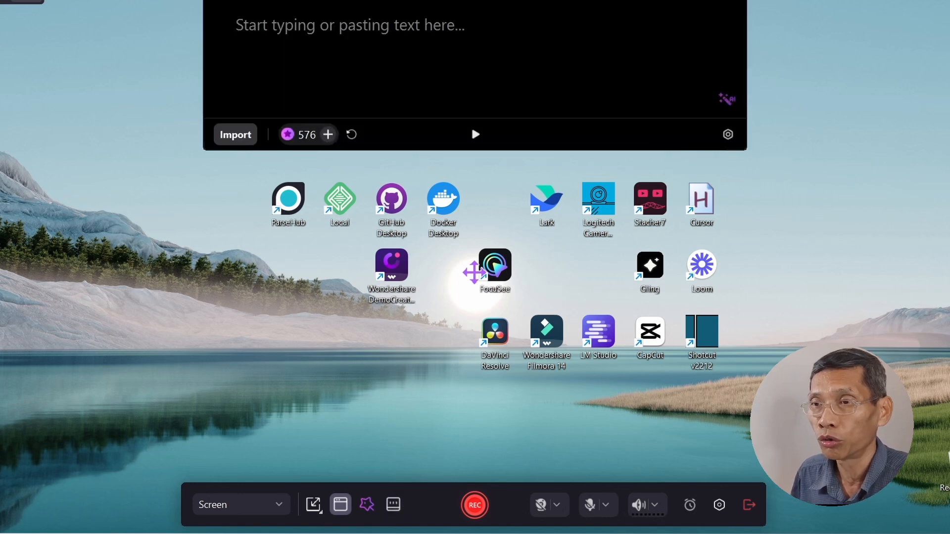
pyautogui.write('Put text what to say')
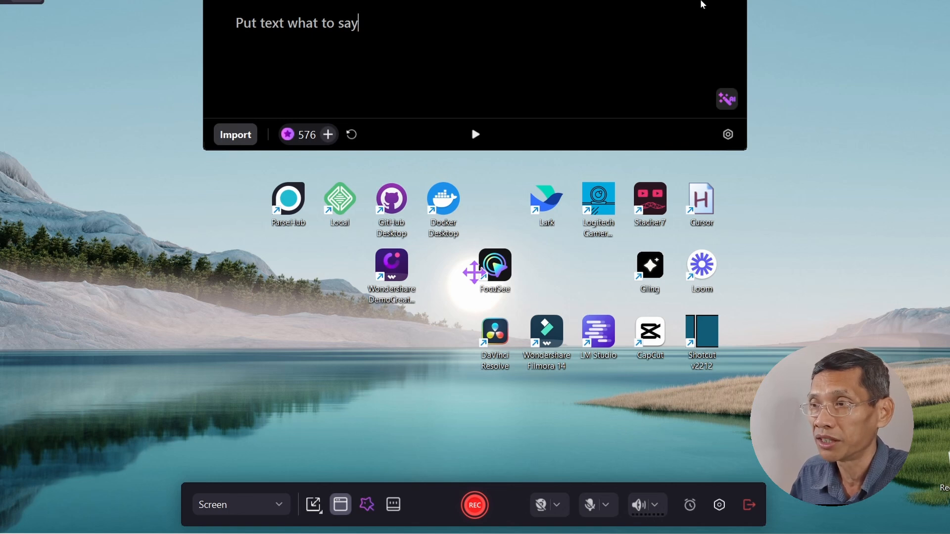
pyautogui.click(727, 2)
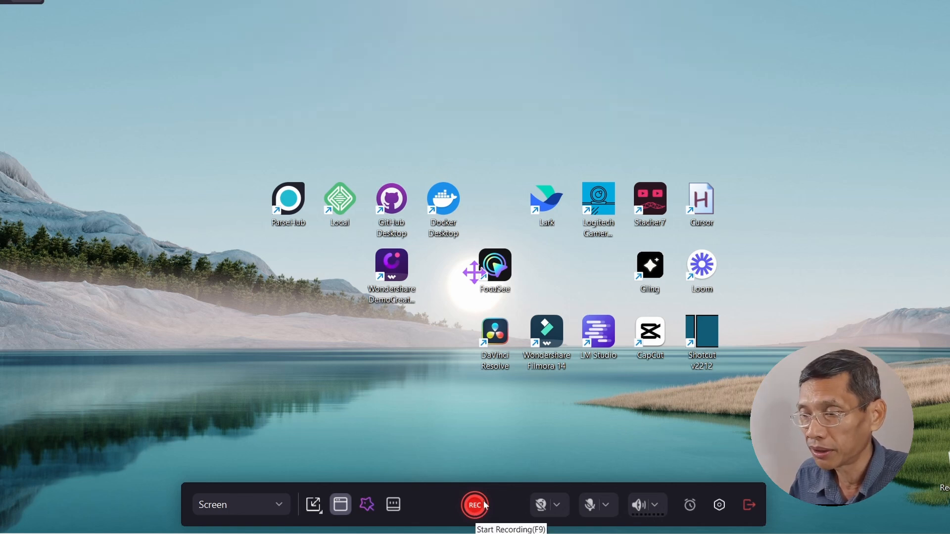
# Step: Set the recording camera to HD Pro Webcam C920
pyautogui.click(557, 506)
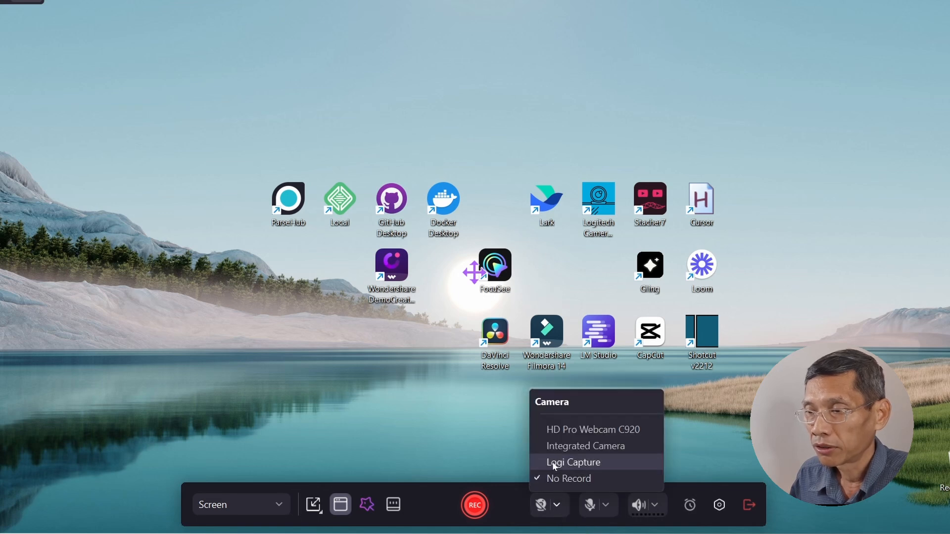
pyautogui.click(553, 428)
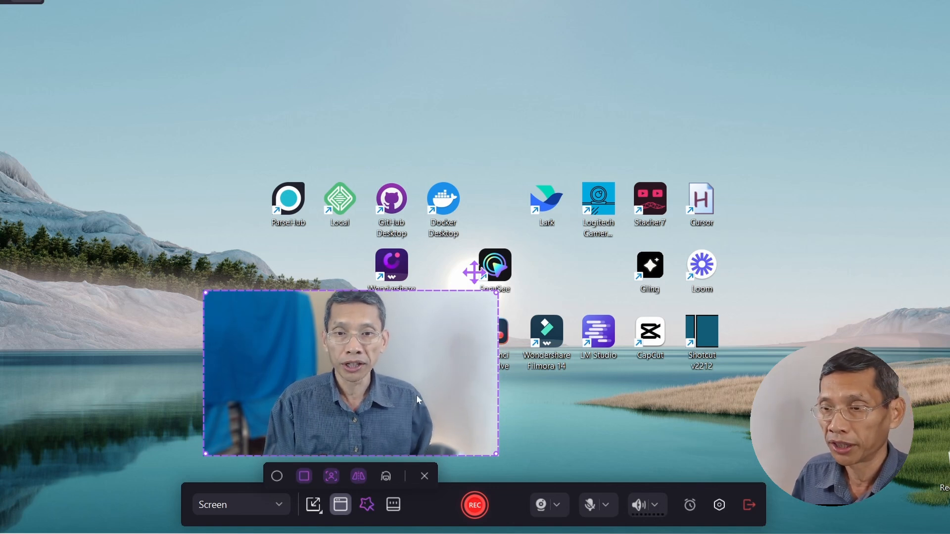
# Step: Remove the webcam background and move the webcam overlay up and to the left, clear of the recording toolbar
pyautogui.click(331, 475)
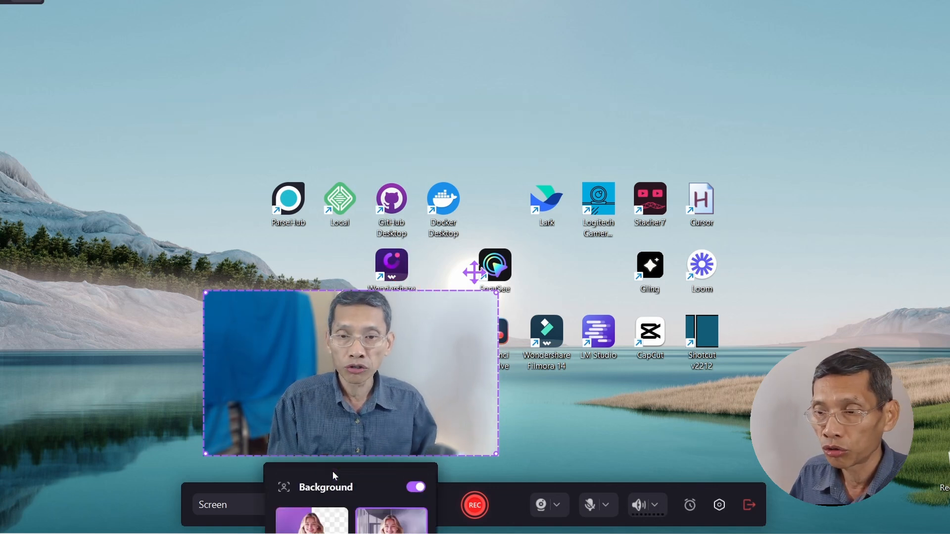
pyautogui.click(361, 392)
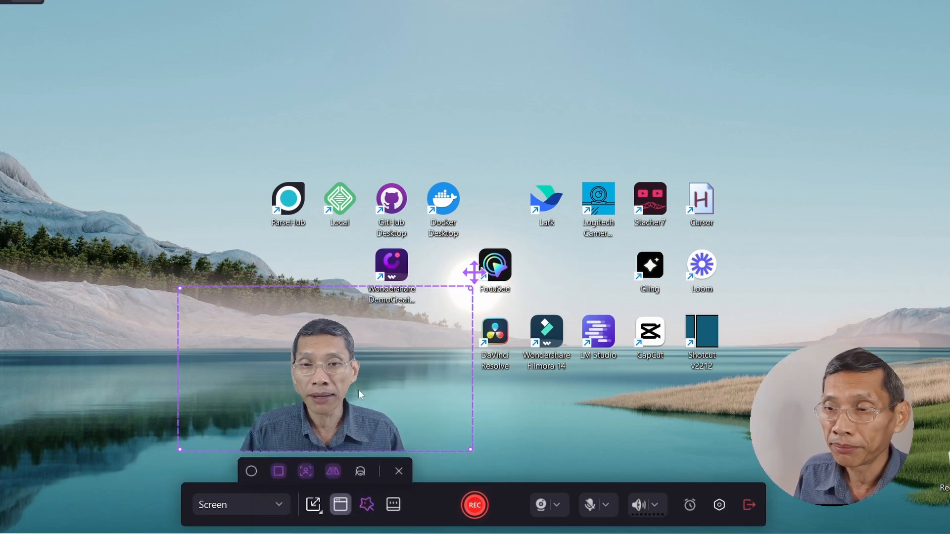
pyautogui.moveTo(360, 391); pyautogui.dragTo(360, 389)
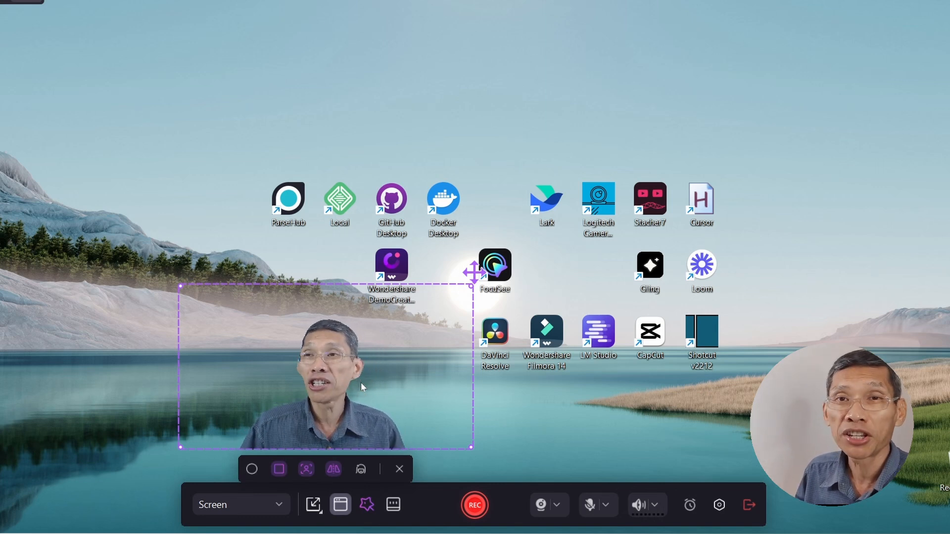
pyautogui.moveTo(362, 380); pyautogui.dragTo(313, 358)
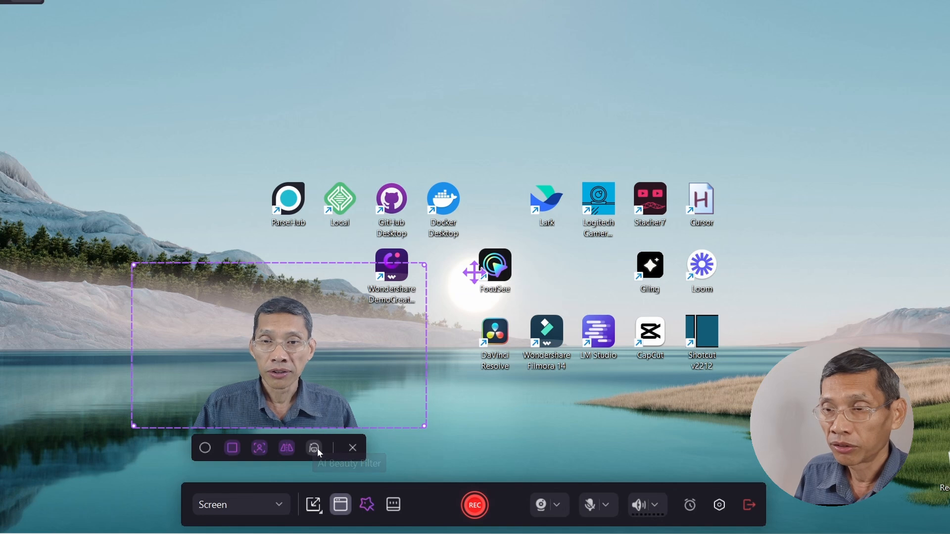
# Step: Set the recording microphone to Microphone (ATR USB microphone) and check the system audio source options
pyautogui.click(607, 504)
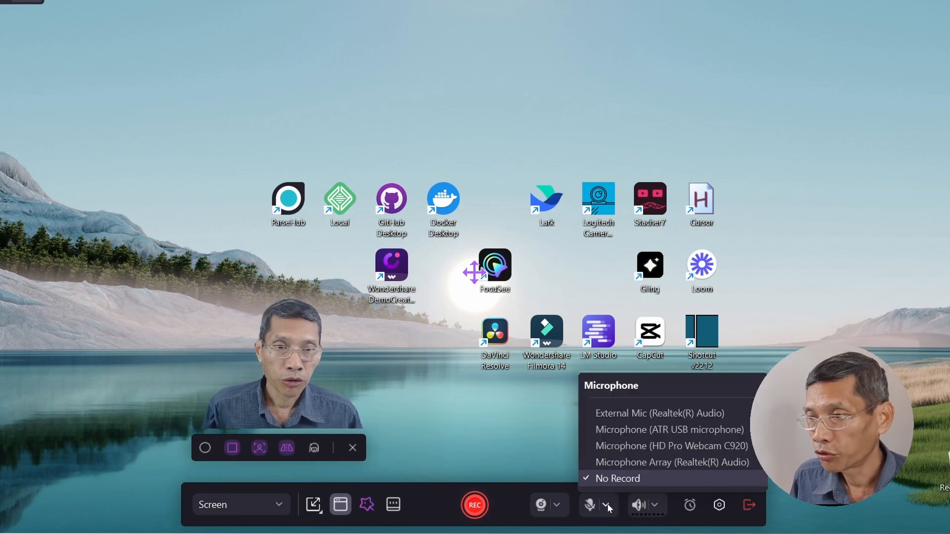
pyautogui.click(612, 430)
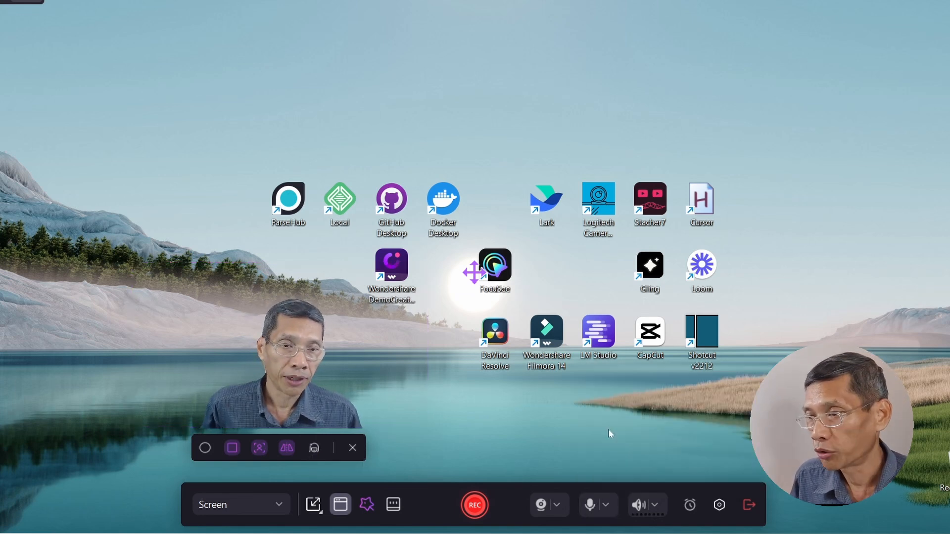
pyautogui.click(655, 506)
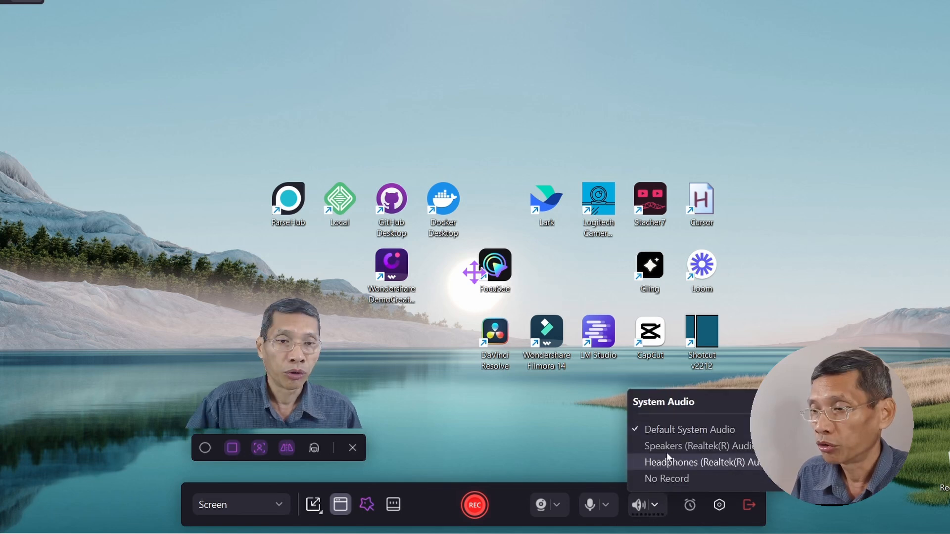
pyautogui.click(578, 434)
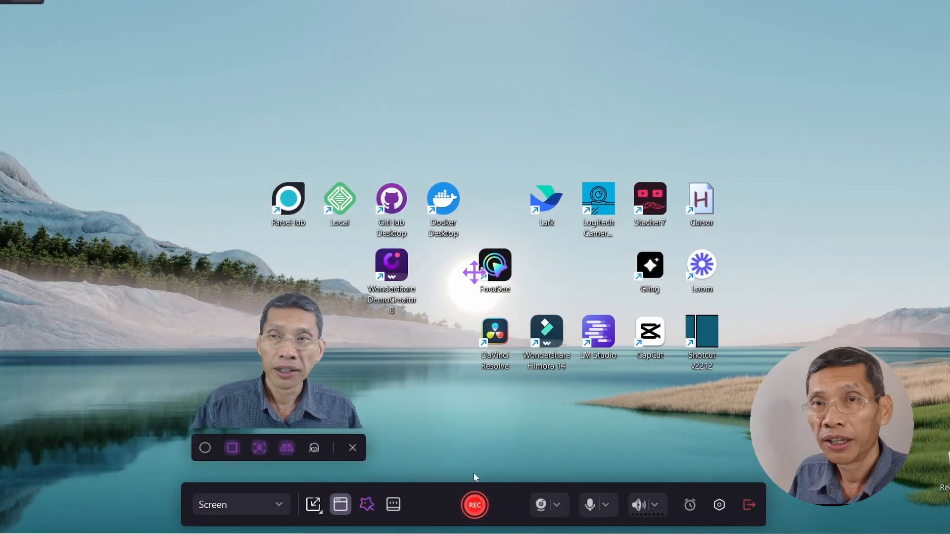
# Step: Start the screen recording and open Wondershare DemoCreator from its desktop shortcut
pyautogui.click(474, 506)
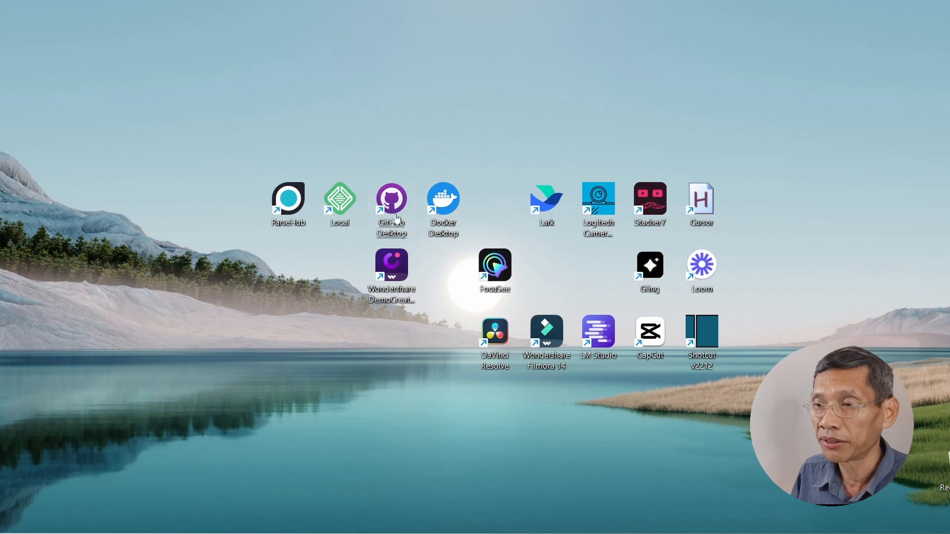
pyautogui.doubleClick(385, 297)
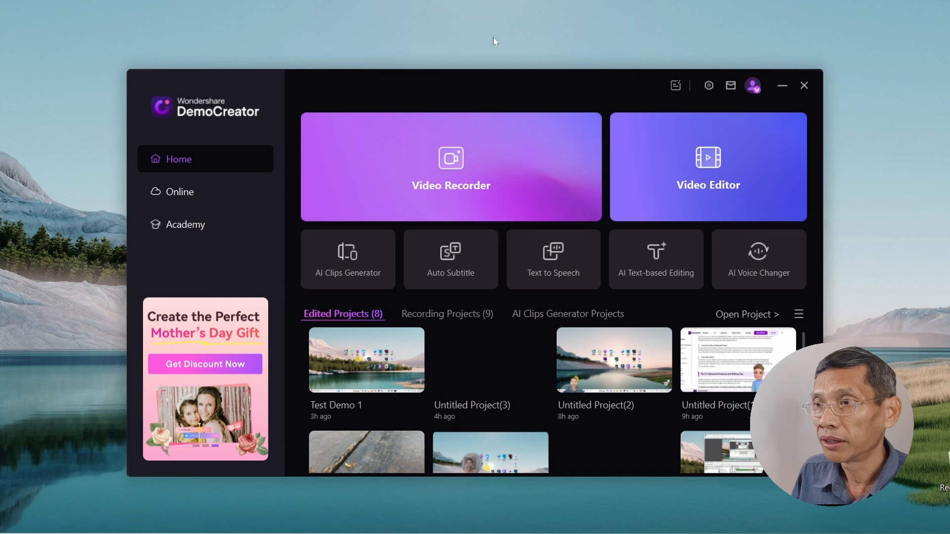
# Step: Mark the Text to Speech tile with the yellow highlighter, then minimize the window and highlight the Logitech desktop icon
pyautogui.moveTo(551, 244); pyautogui.dragTo(561, 272)
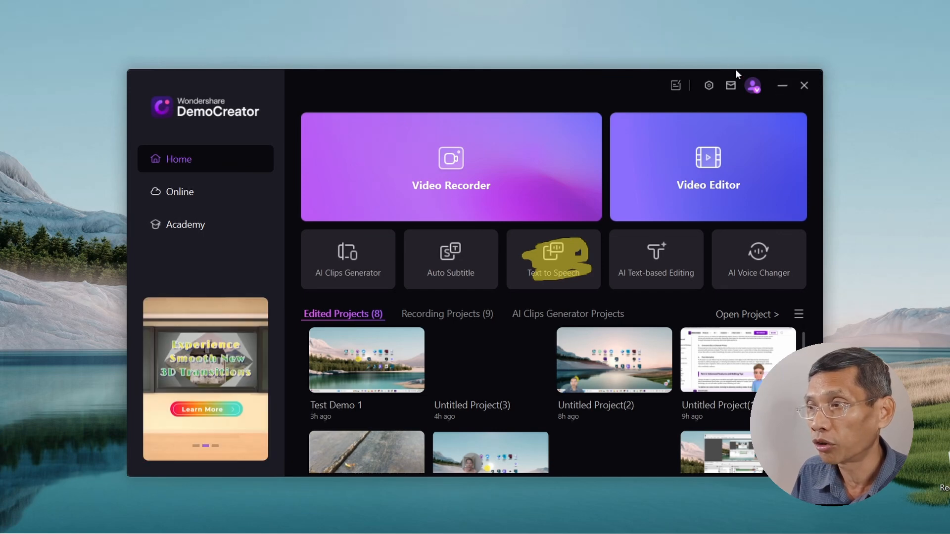
pyautogui.click(781, 86)
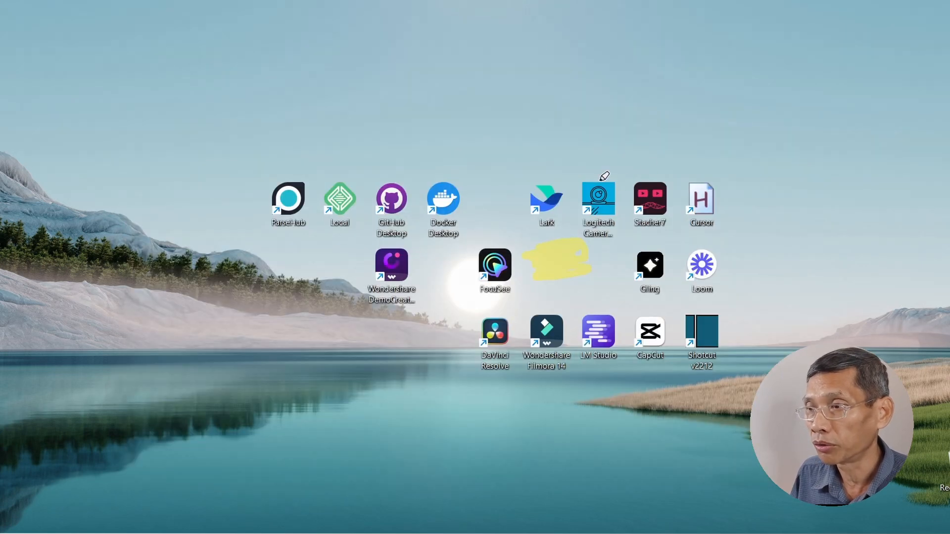
pyautogui.moveTo(601, 181)
pyautogui.mouseDown()
pyautogui.moveTo(578, 213)
pyautogui.moveTo(586, 226)
pyautogui.moveTo(614, 230)
pyautogui.mouseUp()
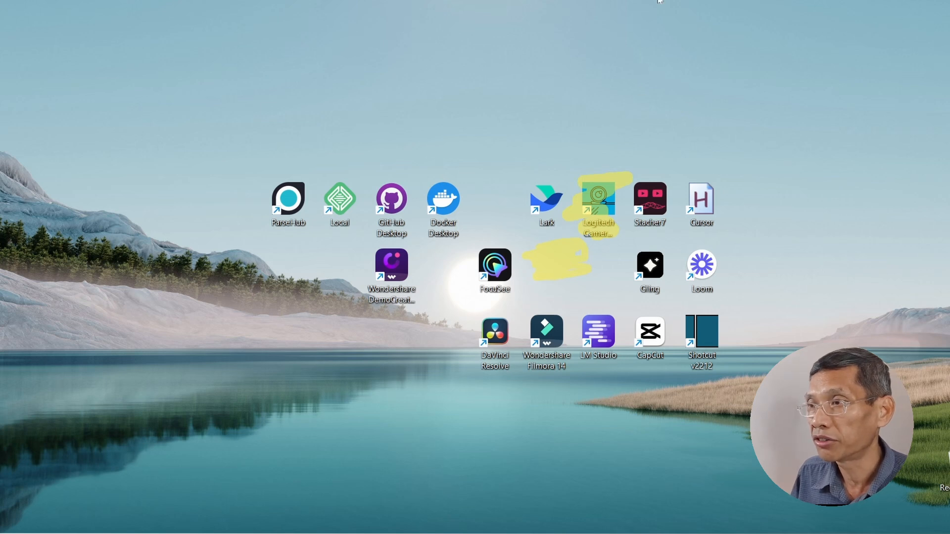
# Step: Erase the yellow highlights and draw a small rectangle outline above the Video Recorder tile in the DemoCreator window
pyautogui.click(621, 176)
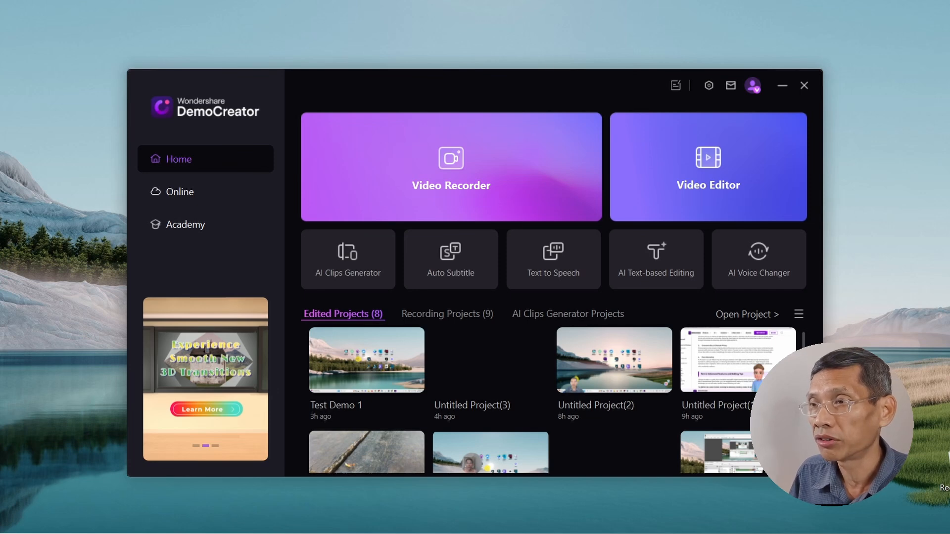
pyautogui.click(366, 88)
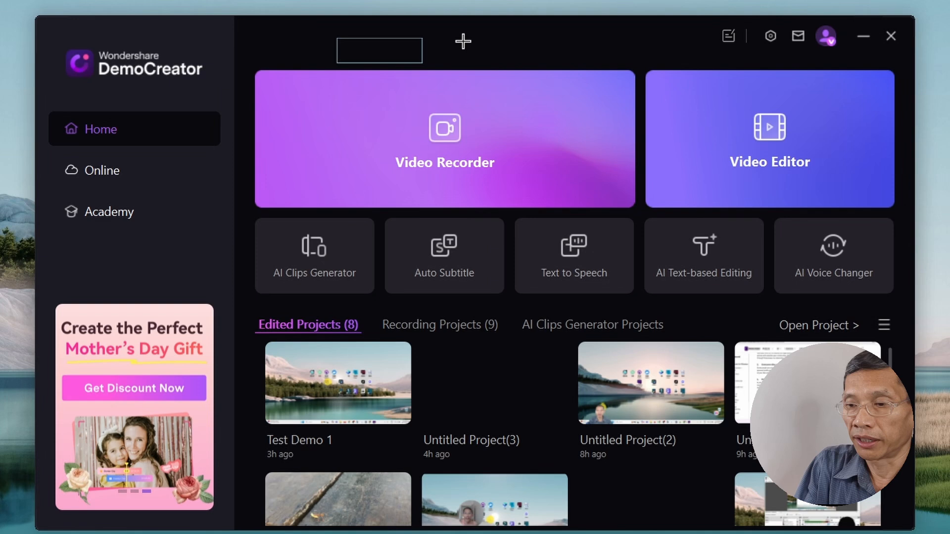
# Step: Enter the text "Click here" in the box above the Video Recorder tile and draw a red arrow from it to the Text to Speech tile
pyautogui.write('C')
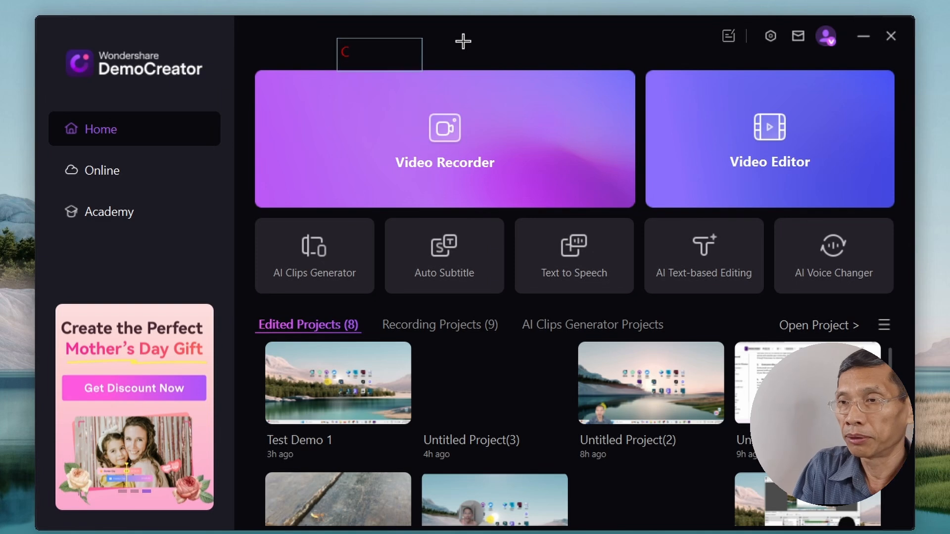
pyautogui.write('ick here')
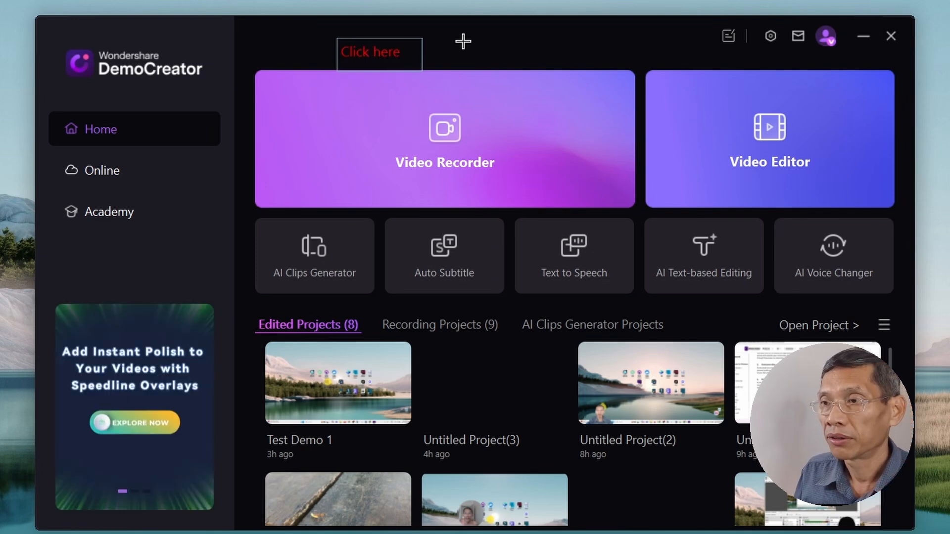
pyautogui.click(464, 41)
pyautogui.moveTo(426, 58); pyautogui.dragTo(549, 248)
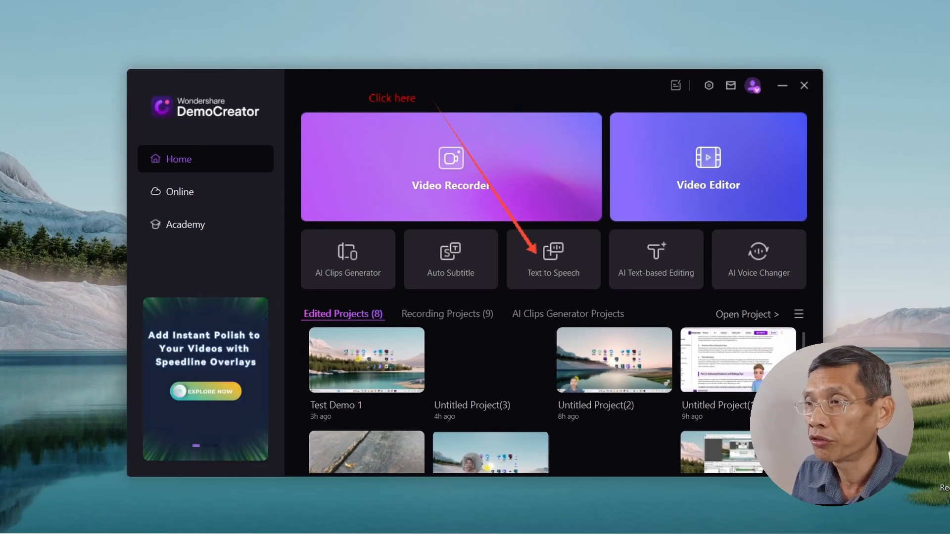
# Step: Draw a pen stroke on the blank white whiteboard
pyautogui.moveTo(478, 98); pyautogui.dragTo(499, 98)
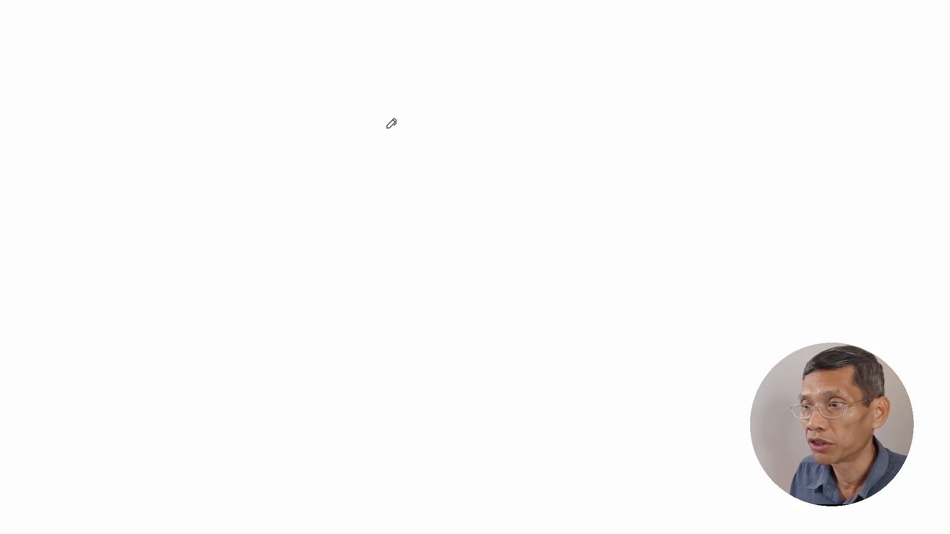
pyautogui.moveTo(387, 120)
pyautogui.mouseDown()
pyautogui.moveTo(466, 133)
pyautogui.moveTo(543, 167)
pyautogui.mouseUp()
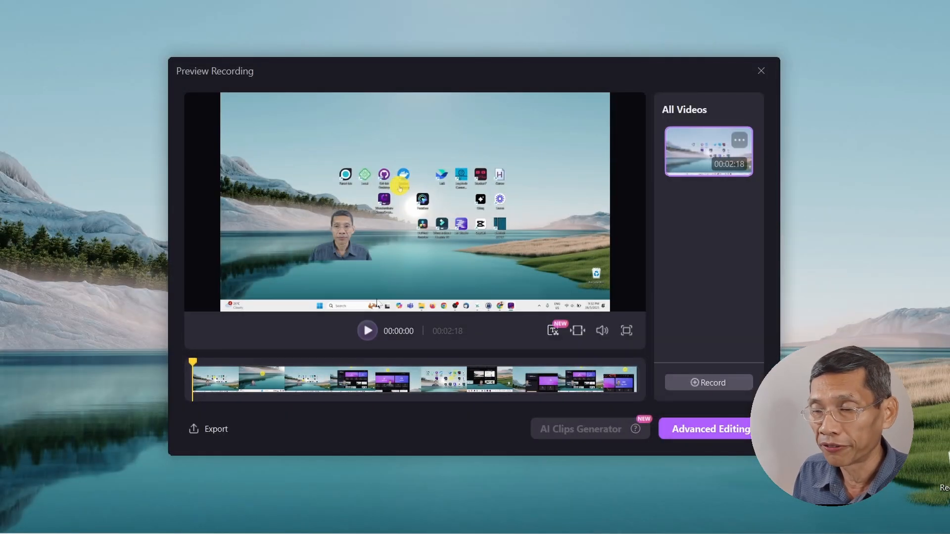
# Step: Preview the finished recording by playing a section from 00:01:04 that shows the highlighter marks
pyautogui.moveTo(196, 365); pyautogui.dragTo(399, 362)
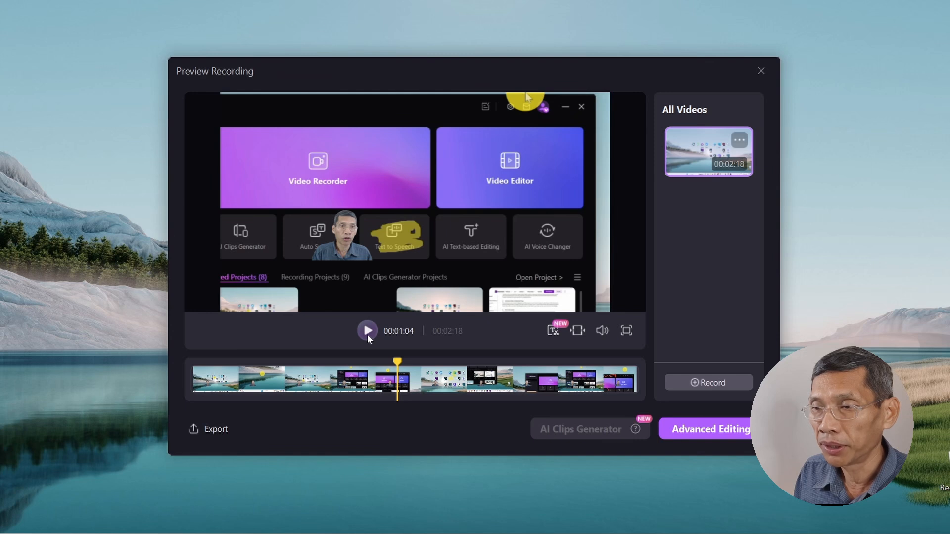
pyautogui.click(367, 331)
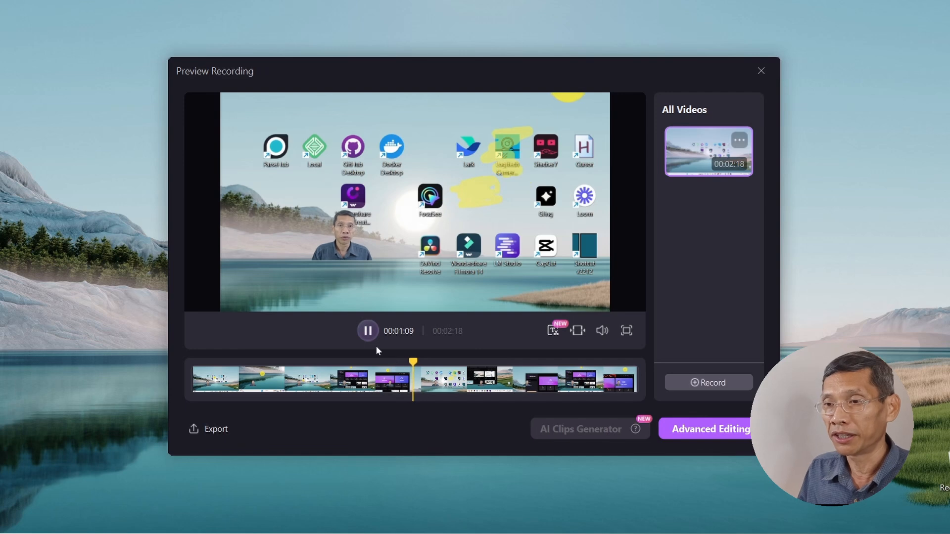
pyautogui.click(367, 330)
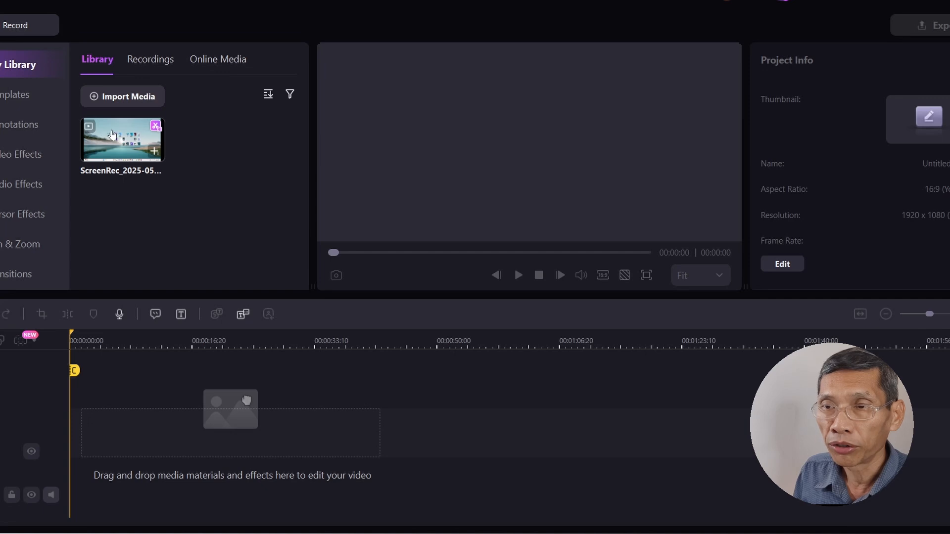
# Step: Add the ScreenRec recording to the empty timeline and fit its microphone, camera and screen tracks to the timeline width
pyautogui.moveTo(112, 134); pyautogui.dragTo(82, 422)
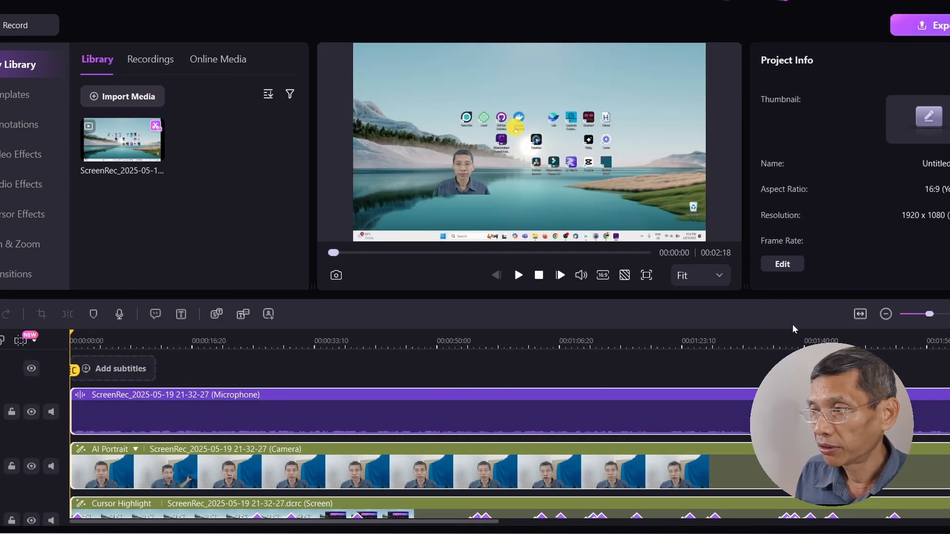
pyautogui.click(860, 314)
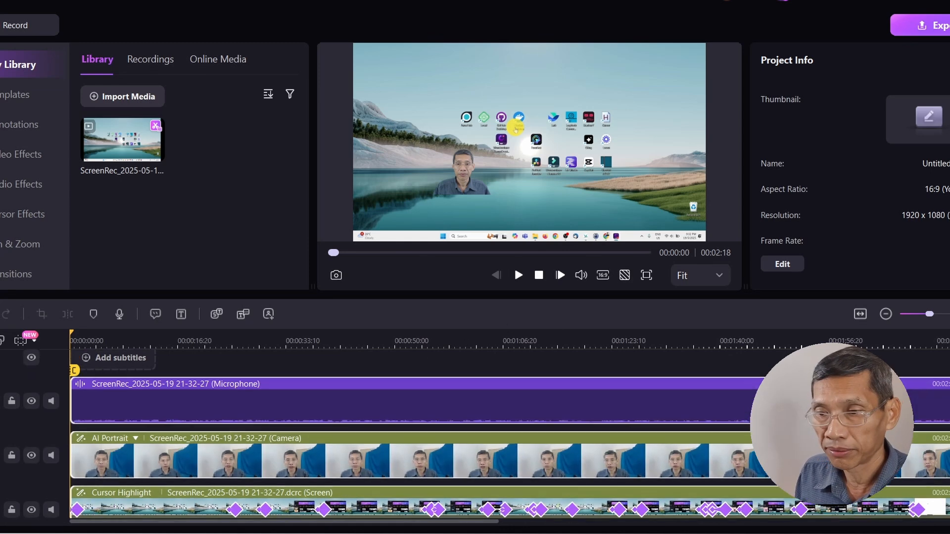
pyautogui.scroll(-1, 229, 449)
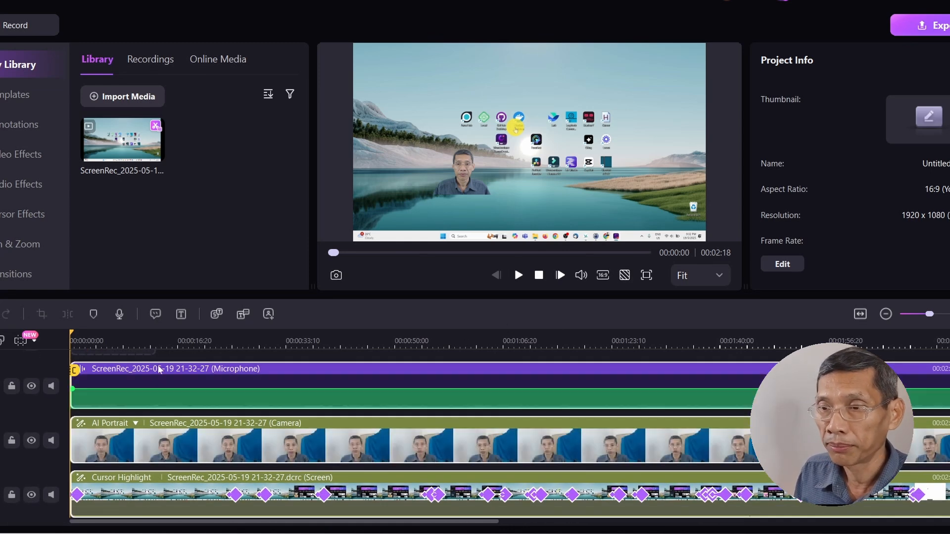
# Step: Move the webcam overlay to just above the recorded taskbar at 00:00:16, and toggle the camera track's visibility off and on
pyautogui.click(174, 443)
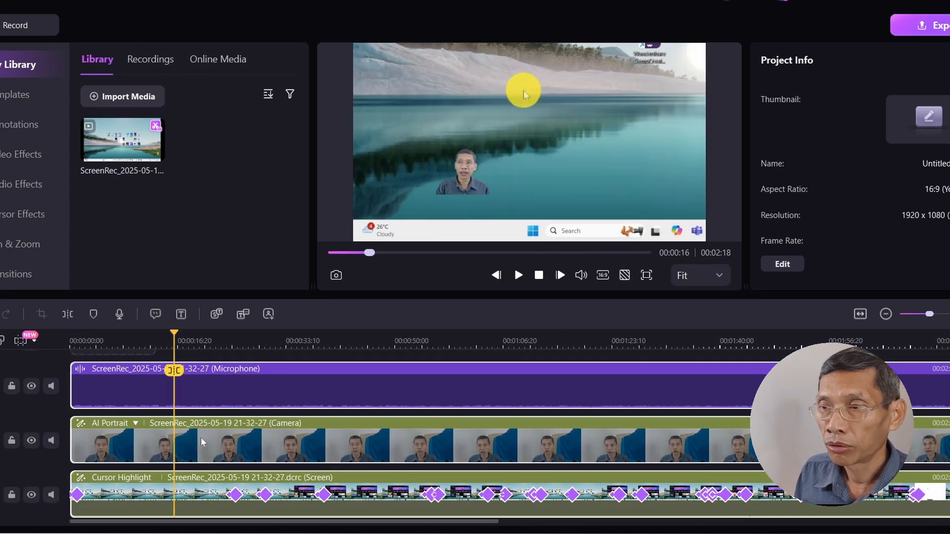
pyautogui.click(479, 180)
pyautogui.moveTo(474, 174); pyautogui.dragTo(473, 196)
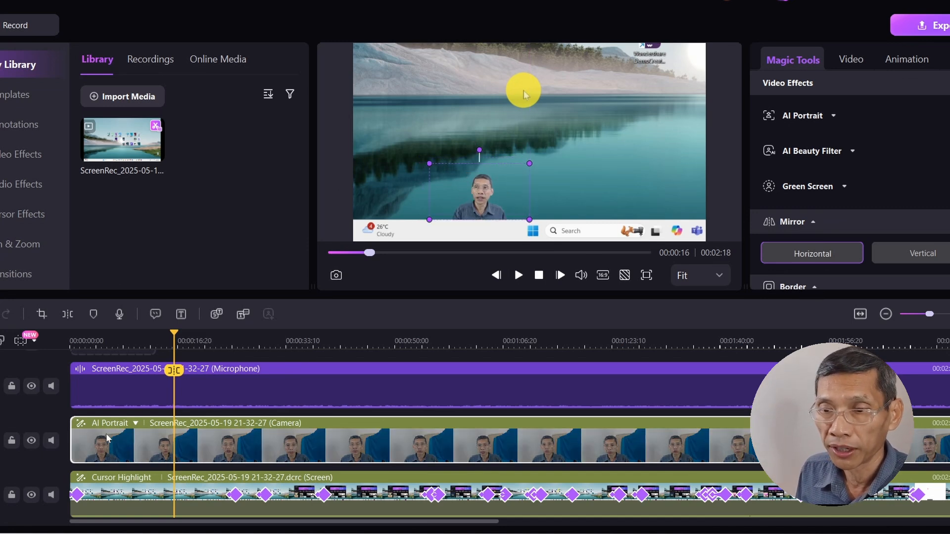
pyautogui.click(31, 440)
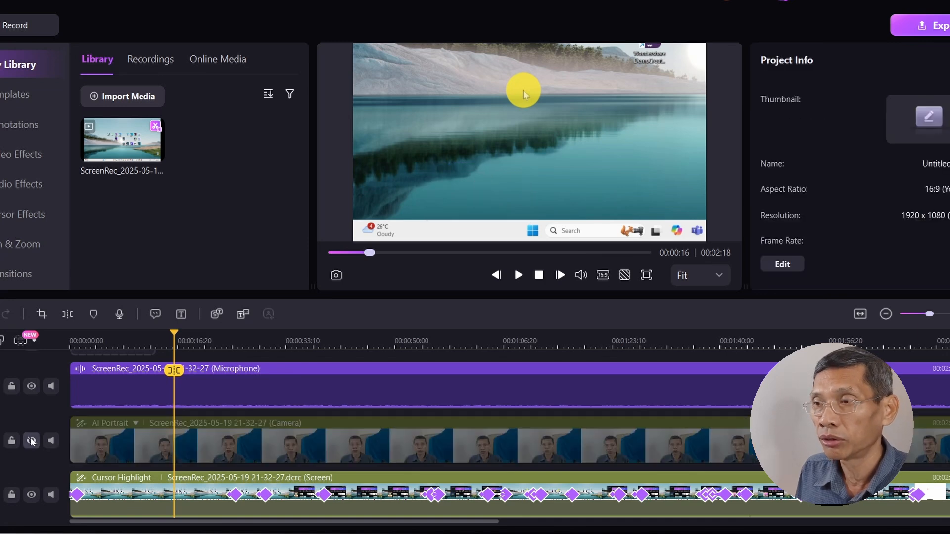
pyautogui.click(31, 441)
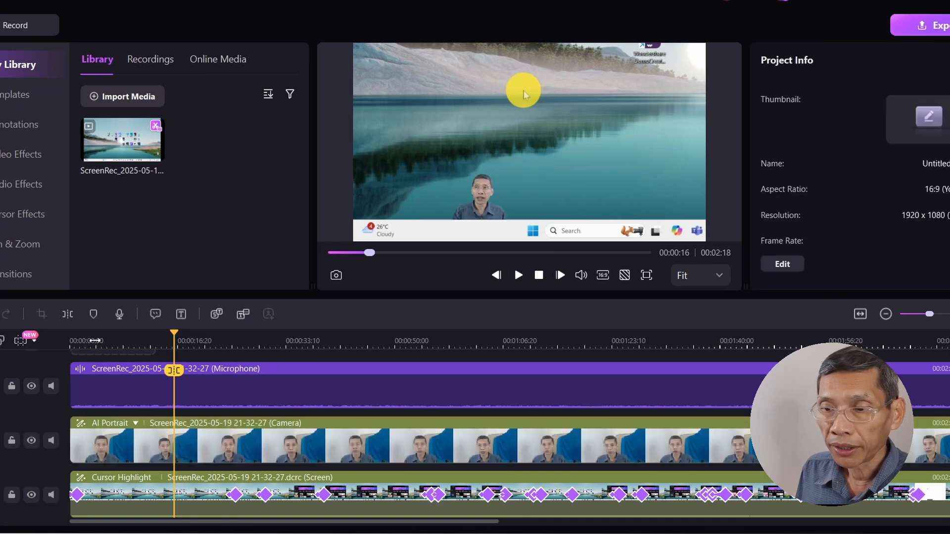
# Step: Scrub and play the timeline around 00:00:30 to review the zoom effects on the screen clip
pyautogui.click(95, 341)
pyautogui.moveTo(97, 339); pyautogui.dragTo(216, 341)
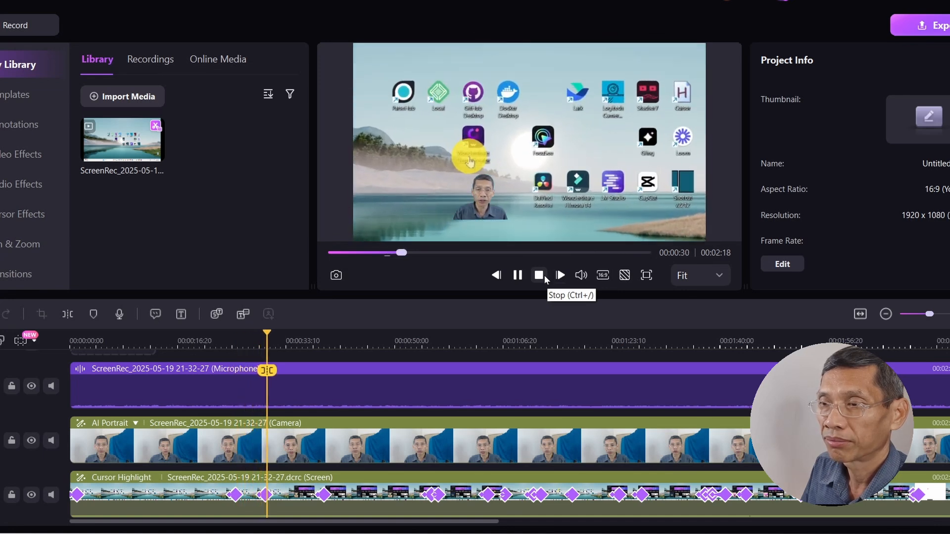
pyautogui.click(543, 277)
pyautogui.moveTo(441, 342); pyautogui.dragTo(620, 346)
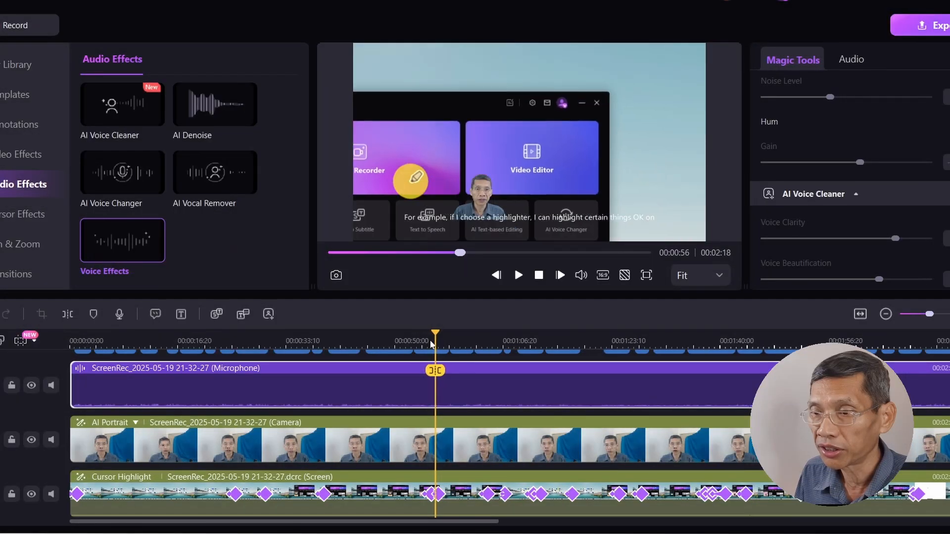
# Step: Lengthen the zoom effect ending near 00:00:30 on the screen clip and play it back from 00:00:28
pyautogui.moveTo(430, 347); pyautogui.dragTo(254, 353)
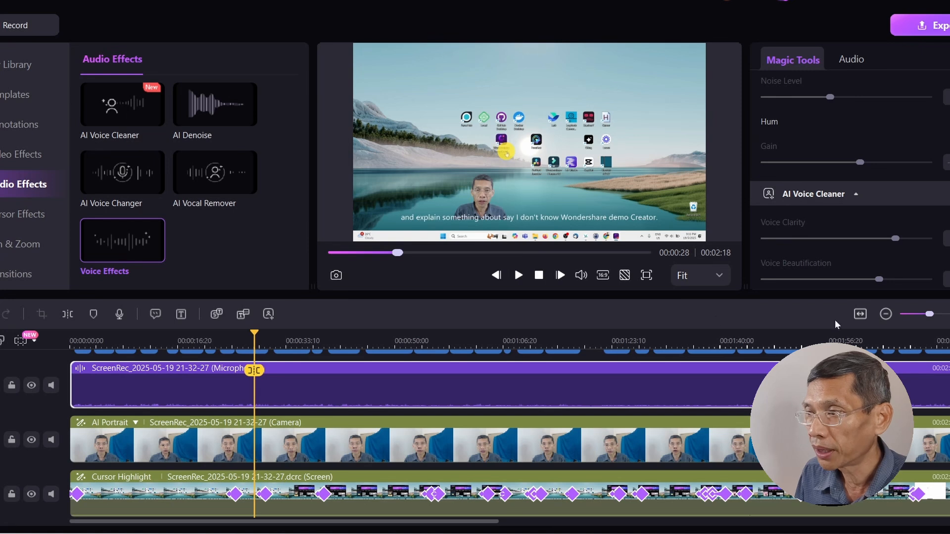
pyautogui.moveTo(929, 314); pyautogui.dragTo(939, 313)
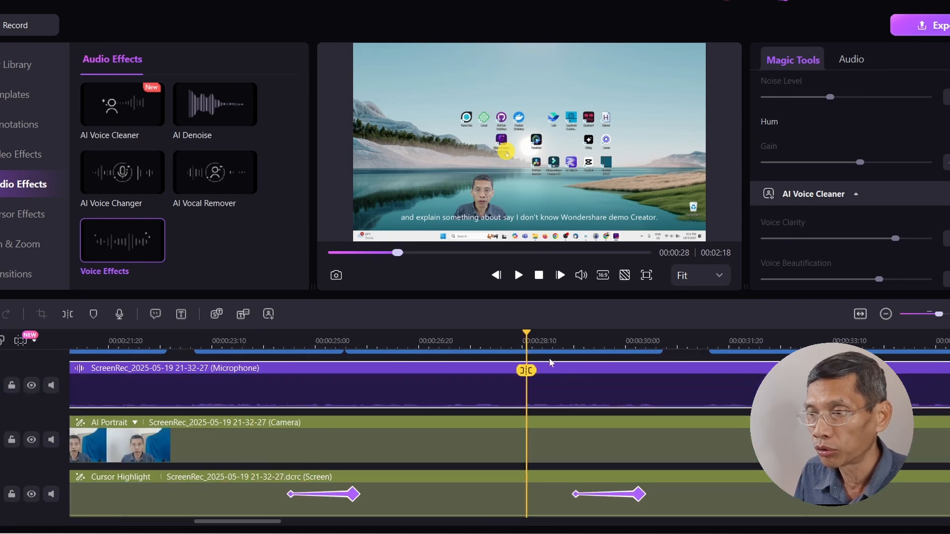
pyautogui.moveTo(527, 338); pyautogui.dragTo(545, 338)
pyautogui.moveTo(571, 339); pyautogui.dragTo(548, 340)
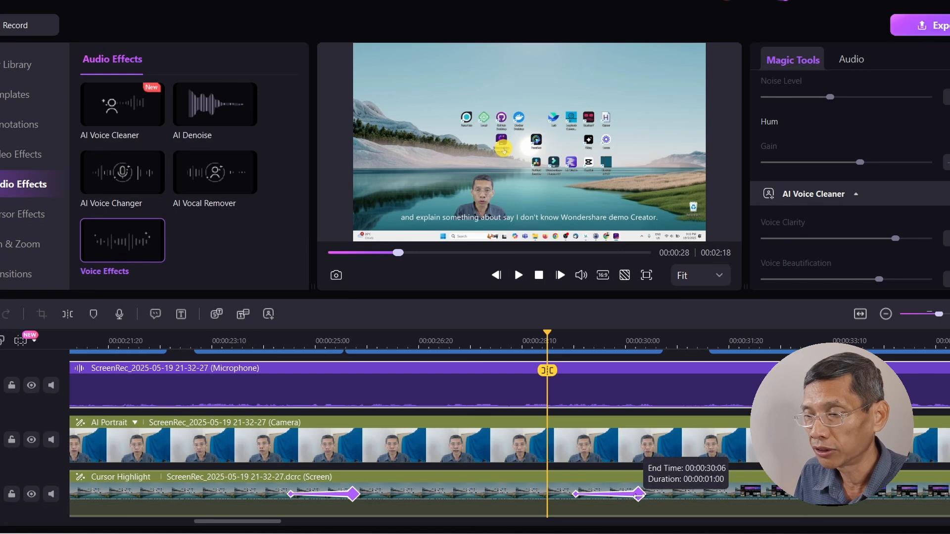
pyautogui.moveTo(639, 495); pyautogui.dragTo(669, 495)
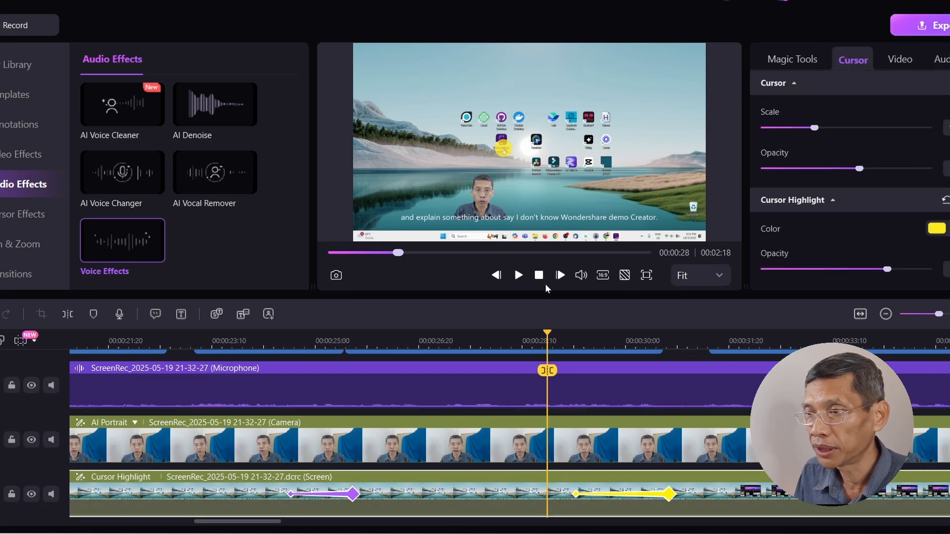
pyautogui.press('space')
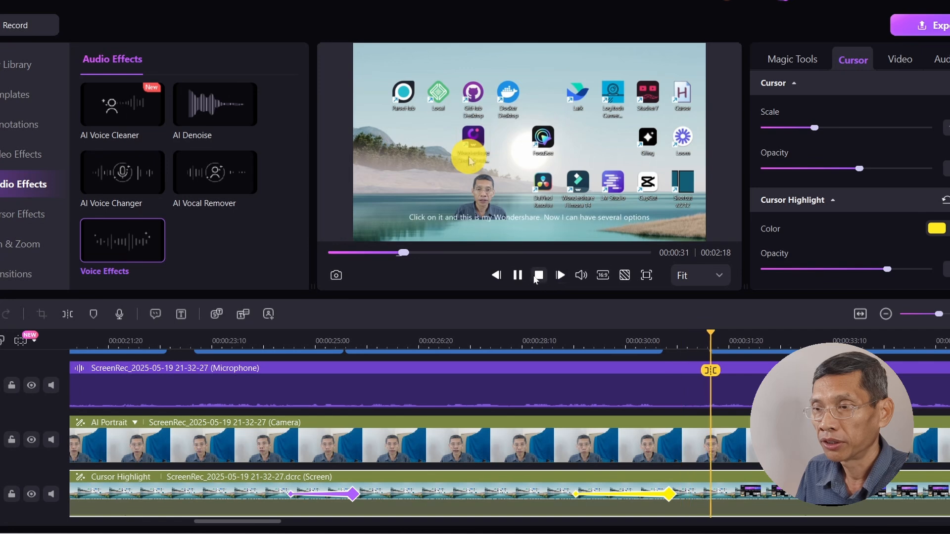
pyautogui.click(540, 277)
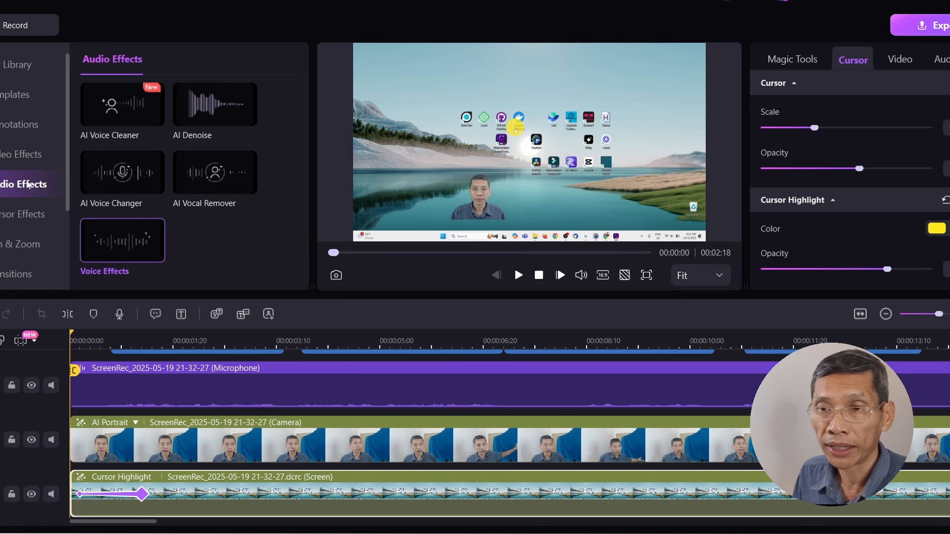
# Step: Fit the project to the timeline and apply the Pan to Top Left effect to the screen clip at about 00:00:06
pyautogui.click(29, 244)
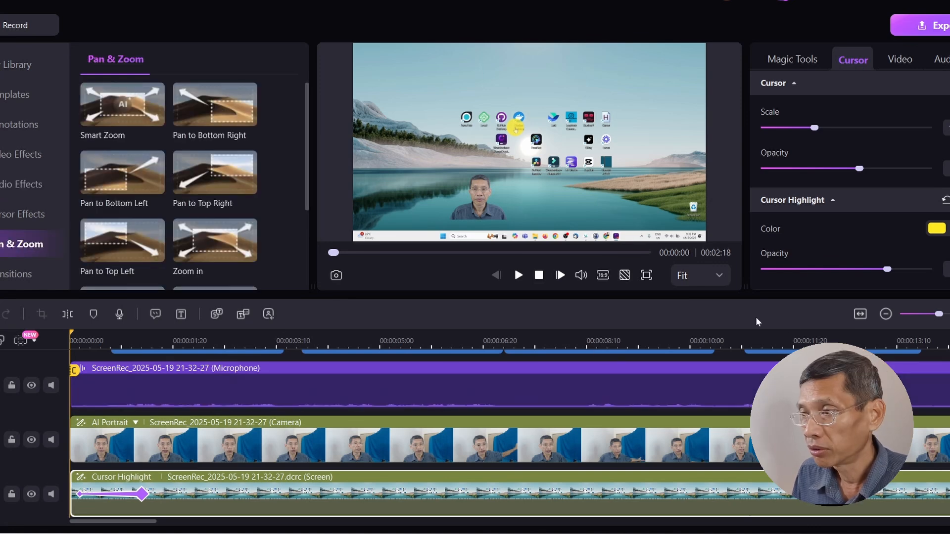
pyautogui.click(861, 315)
pyautogui.moveTo(123, 241); pyautogui.dragTo(119, 492)
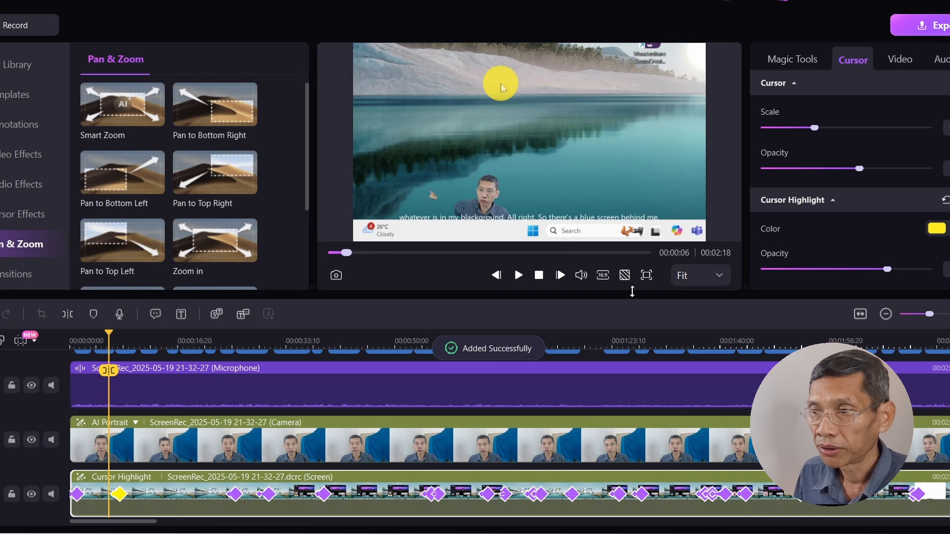
pyautogui.click(559, 276)
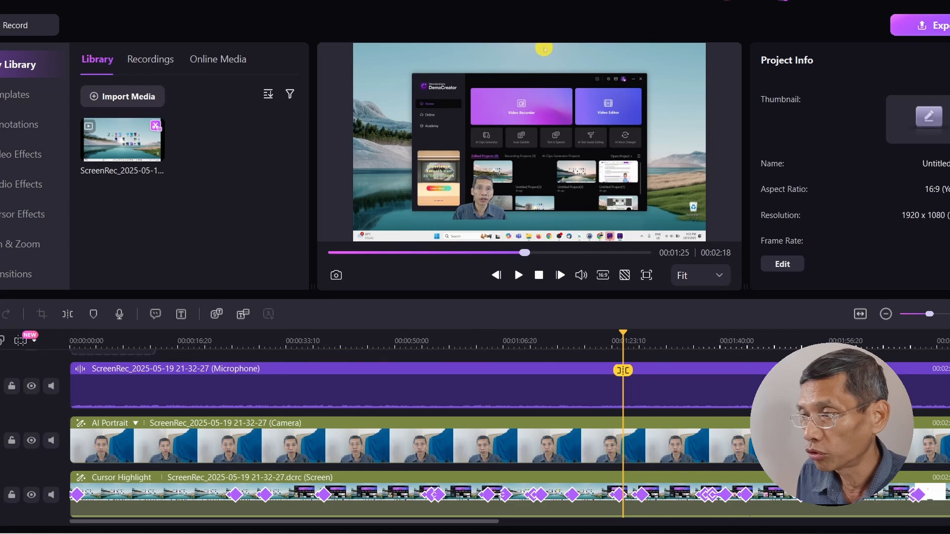
# Step: Generate auto subtitles in English (United States) with automatic keyword identification and highlighting enabled
pyautogui.scroll(1, 562, 393)
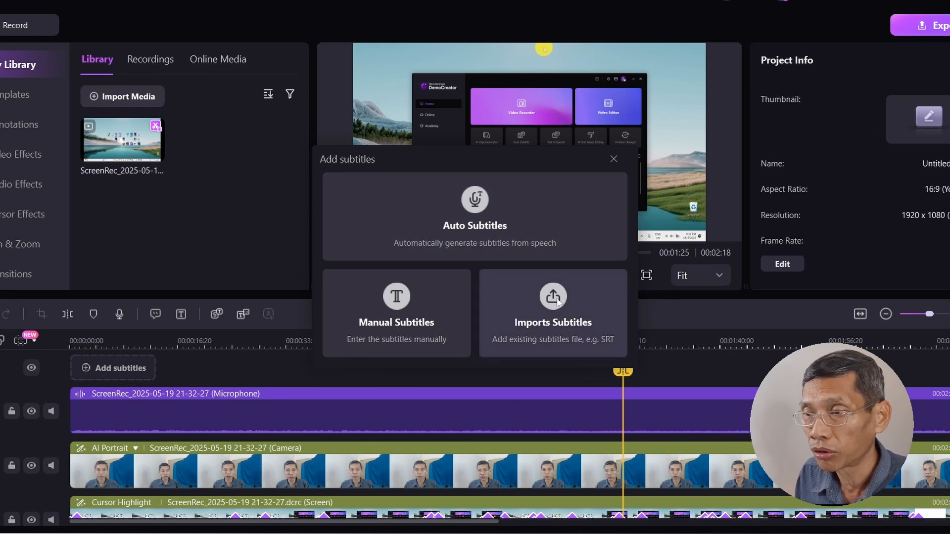
pyautogui.click(473, 217)
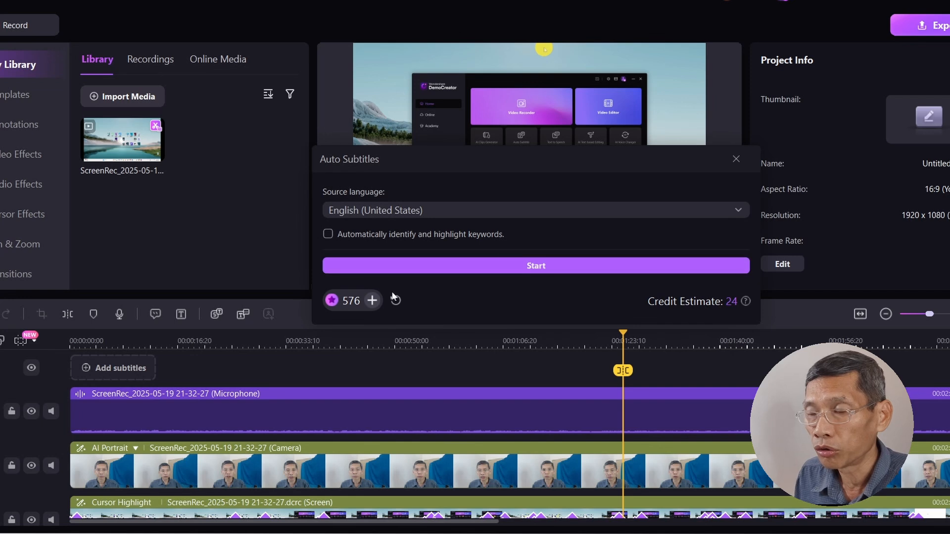
pyautogui.click(387, 236)
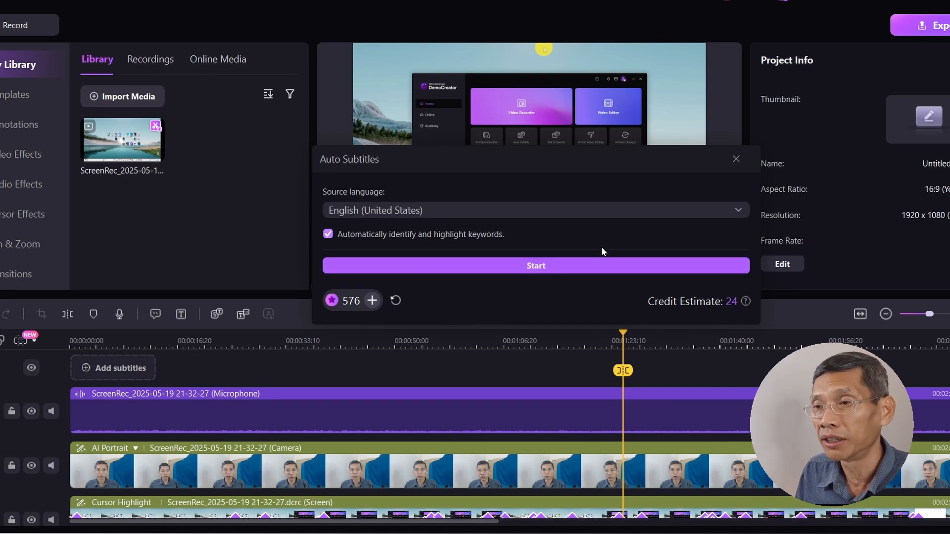
pyautogui.click(548, 267)
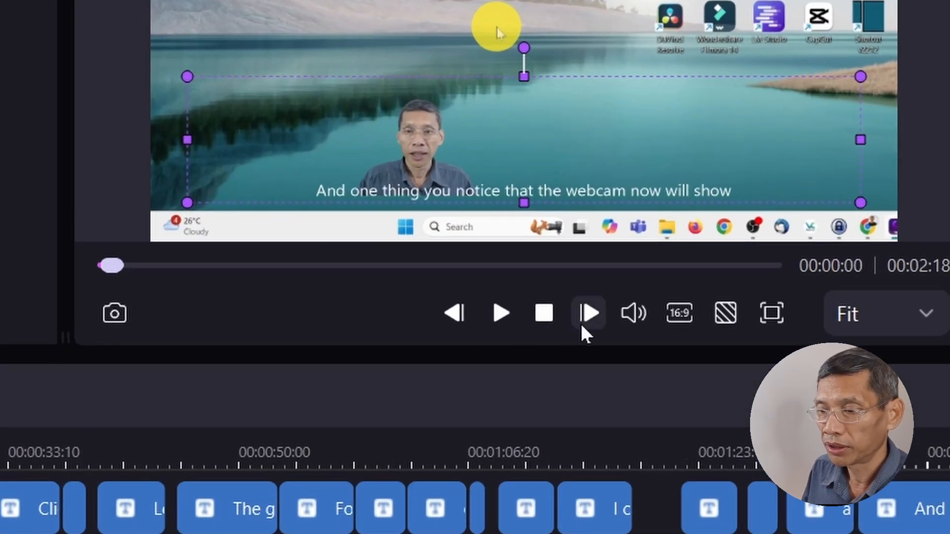
# Step: Play the start of the video to check the generated subtitles and look through their entries in the subtitle list
pyautogui.press('space')
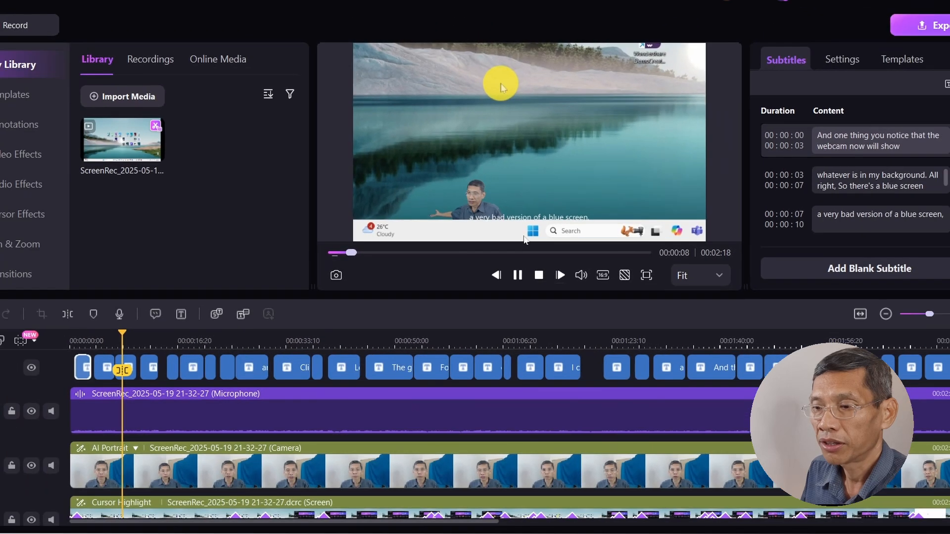
pyautogui.click(539, 278)
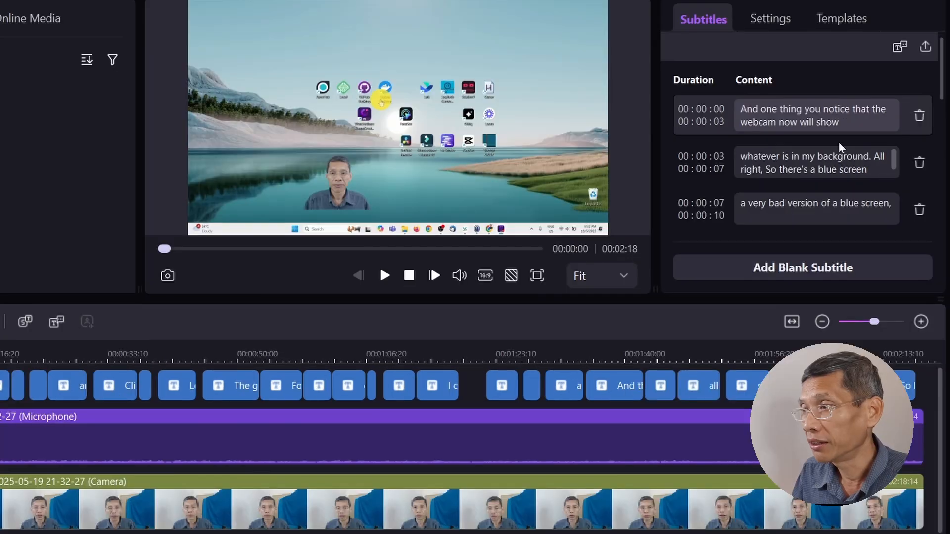
pyautogui.scroll(-3, 939, 110)
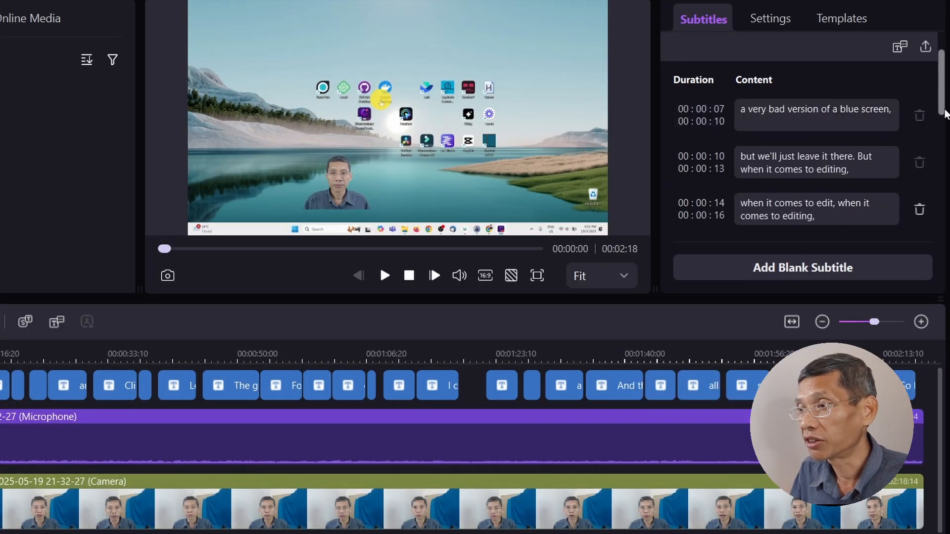
pyautogui.scroll(1, 939, 110)
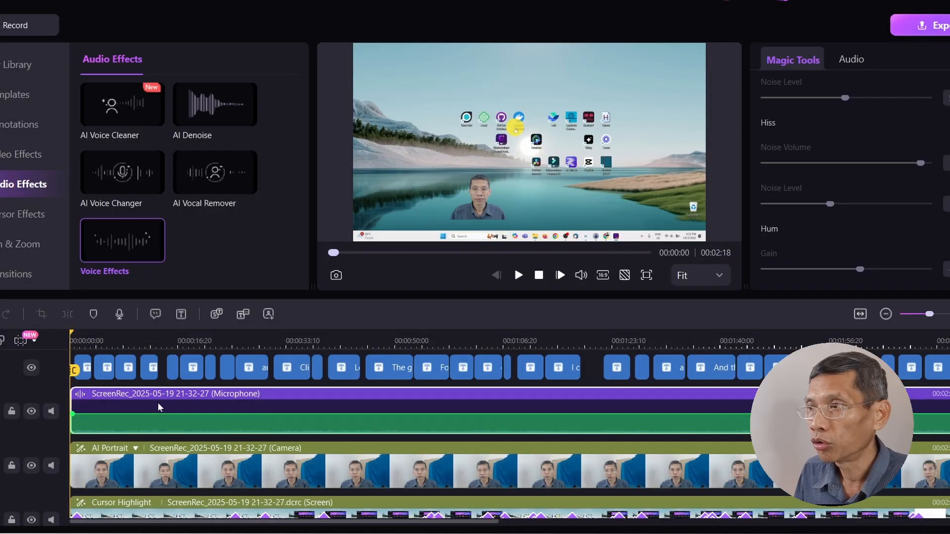
pyautogui.rightClick(159, 405)
pyautogui.click(245, 418)
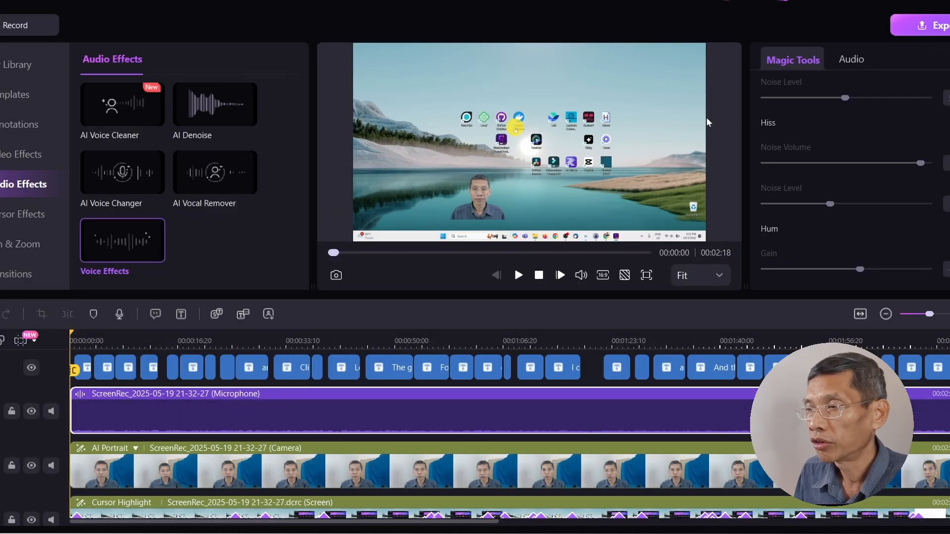
# Step: Check the microphone clip's volume settings and try AI Denoise with its noise level and hum options
pyautogui.click(855, 62)
pyautogui.scroll(3, 815, 105)
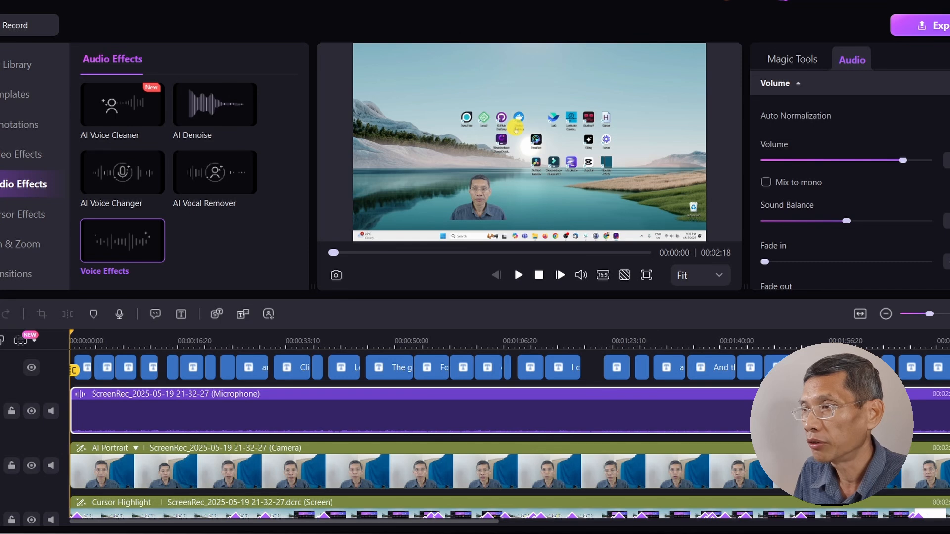
pyautogui.click(793, 60)
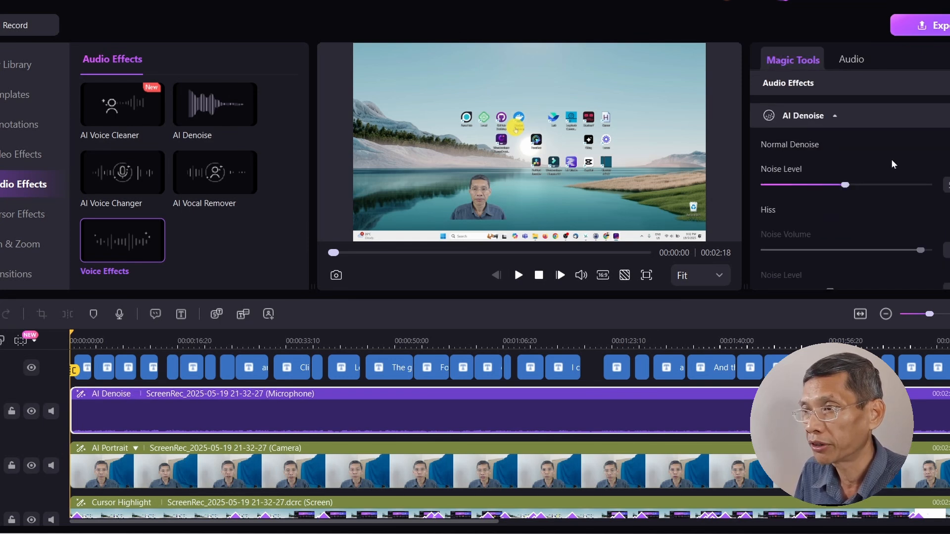
pyautogui.moveTo(846, 190)
pyautogui.mouseDown()
pyautogui.moveTo(866, 190)
pyautogui.moveTo(848, 190)
pyautogui.mouseUp()
pyautogui.scroll(-5, 849, 183)
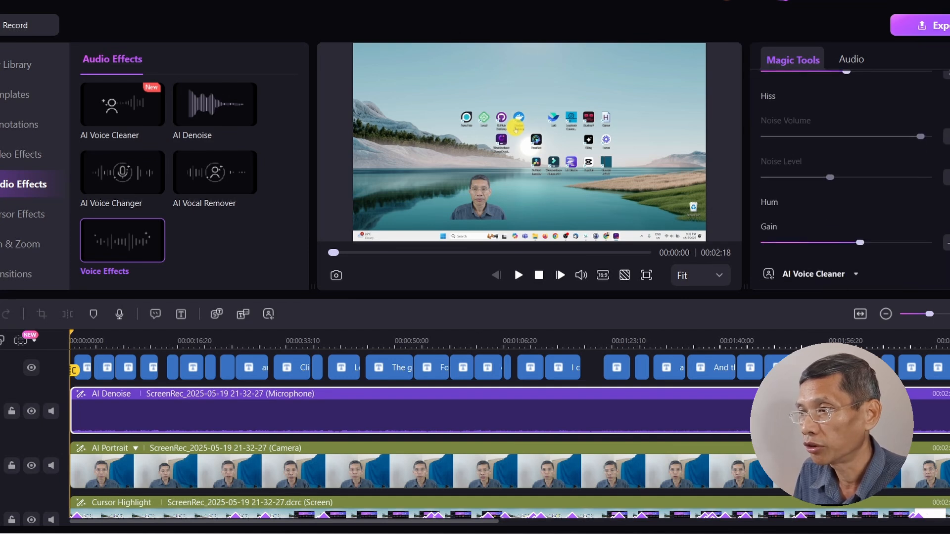
pyautogui.scroll(-1, 848, 183)
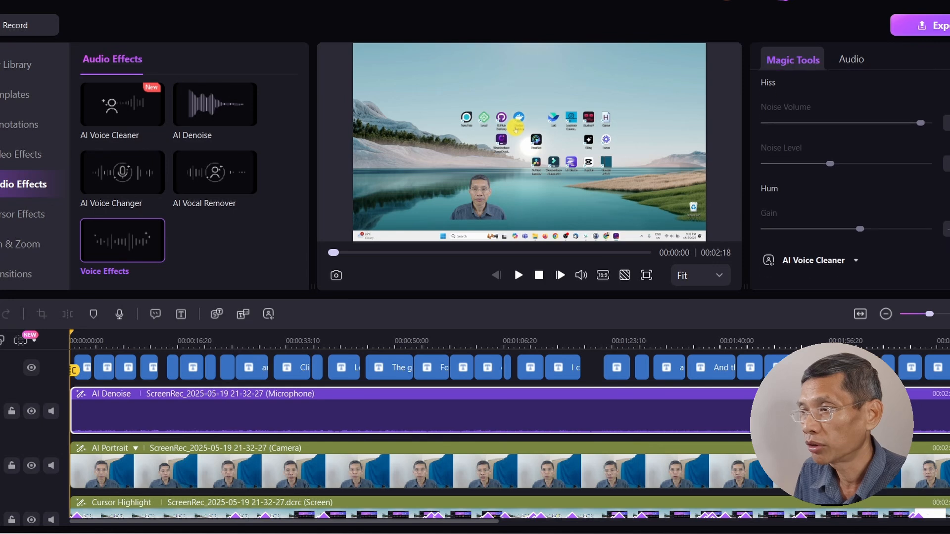
pyautogui.click(862, 249)
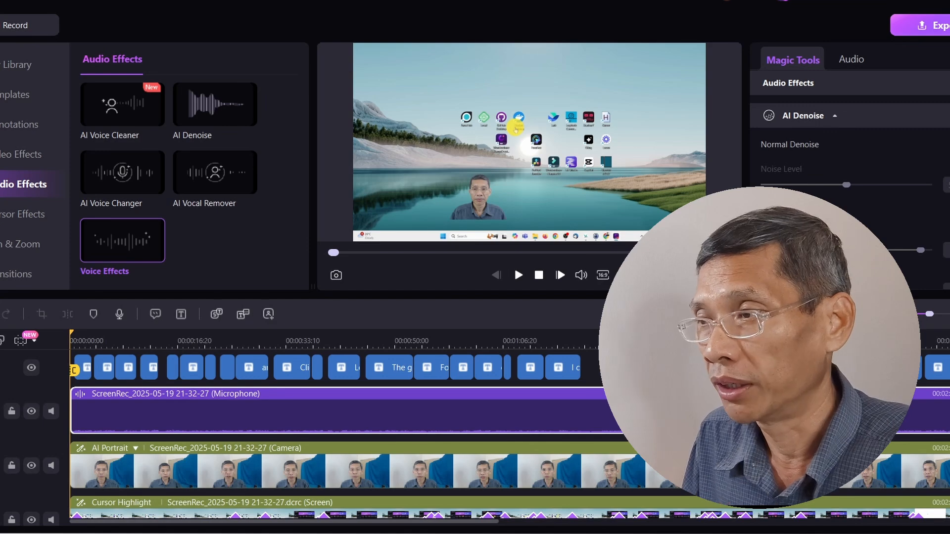
pyautogui.scroll(-3, 849, 201)
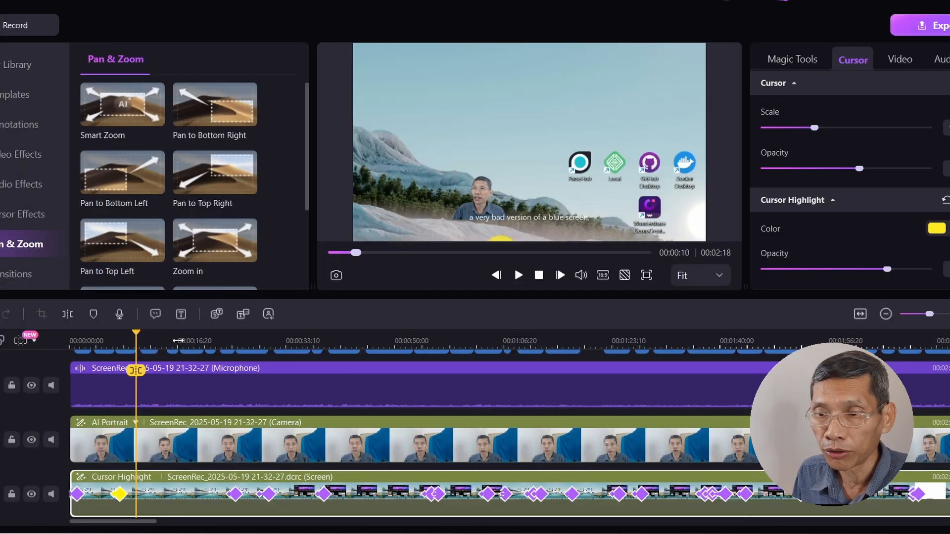
# Step: Split the screen clip at about 00:00:16 and add the Box Turn 2 transition at the cut
pyautogui.click(179, 341)
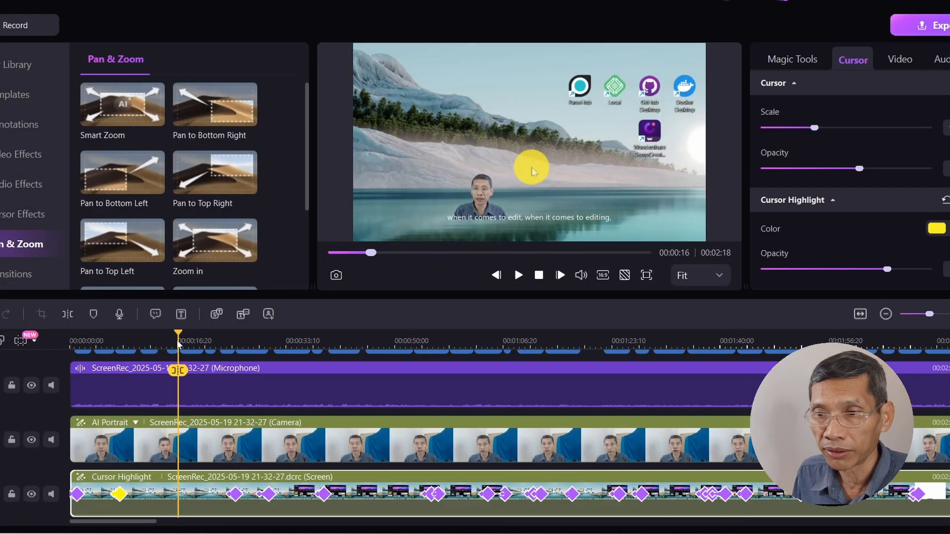
pyautogui.click(68, 314)
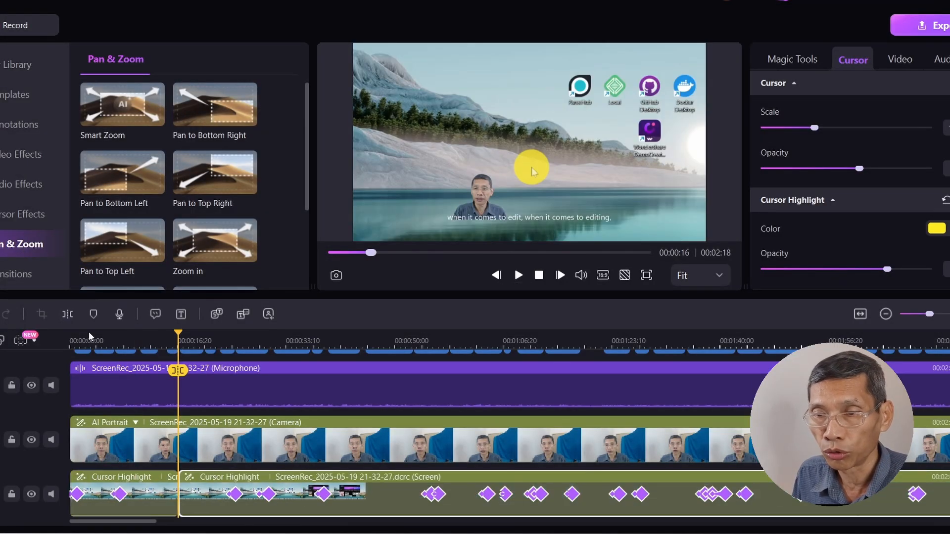
pyautogui.click(12, 277)
pyautogui.moveTo(307, 168); pyautogui.dragTo(308, 200)
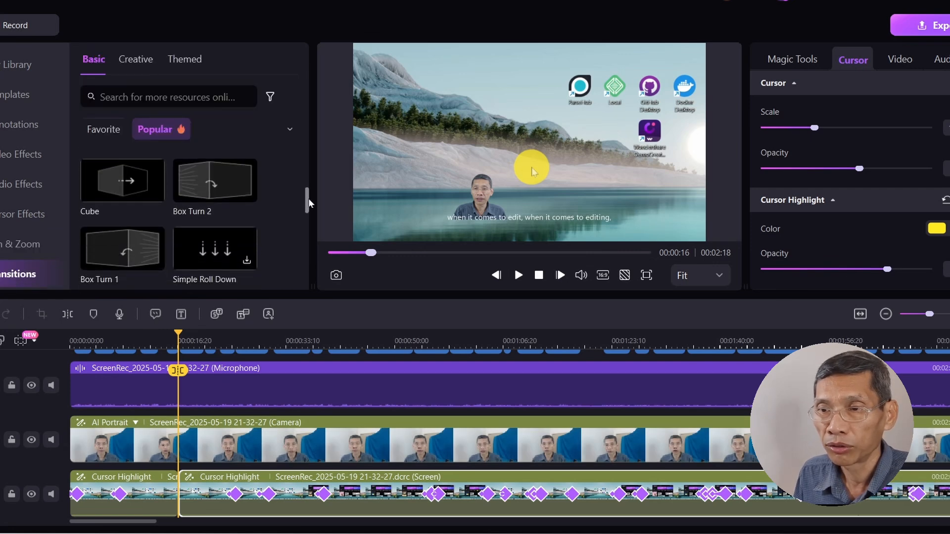
pyautogui.moveTo(215, 188); pyautogui.dragTo(178, 483)
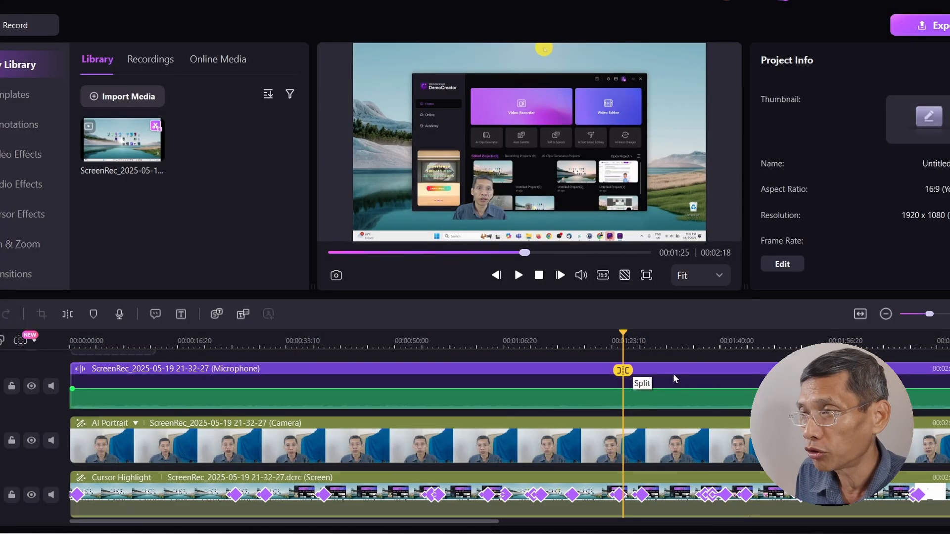
# Step: Open the project's export options and confirm a video frame rate of 30 fps in the encoding settings
pyautogui.click(916, 26)
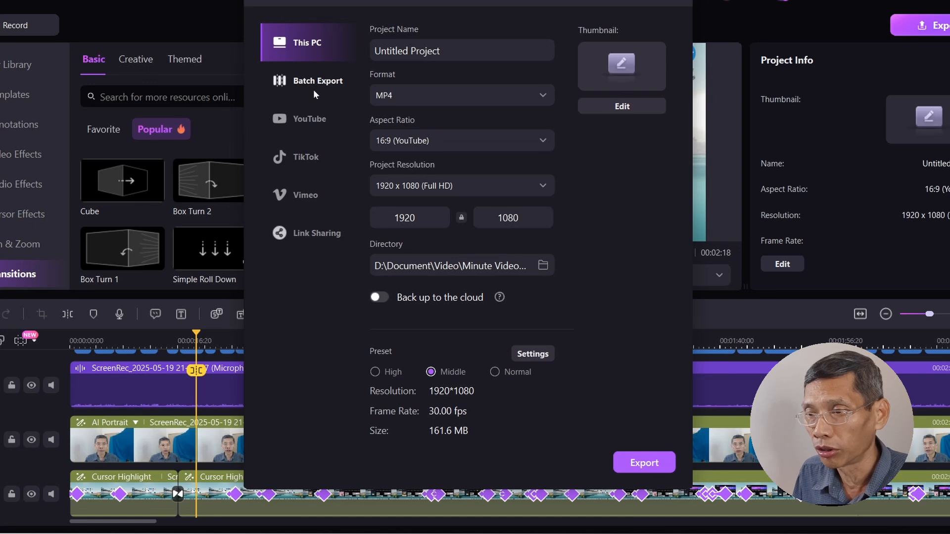
pyautogui.click(532, 354)
pyautogui.click(481, 104)
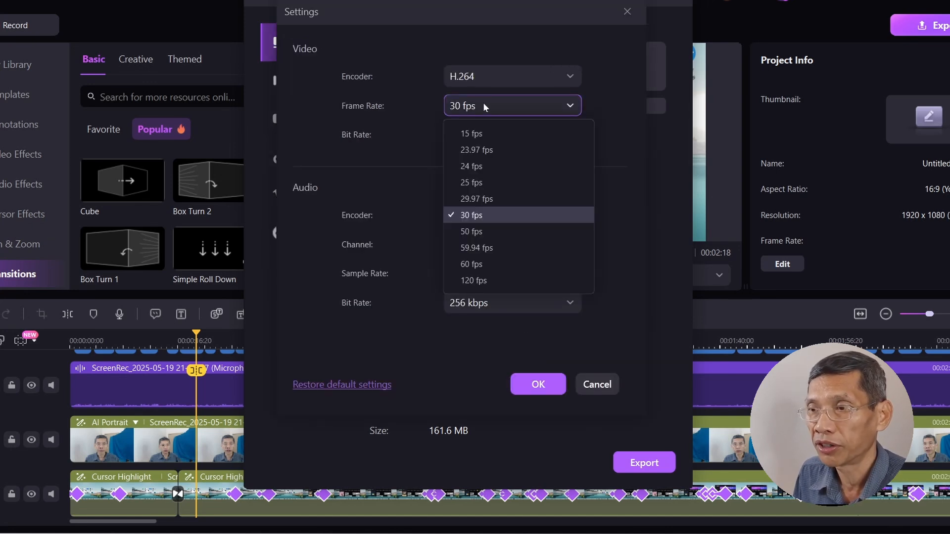
pyautogui.click(485, 215)
pyautogui.click(495, 106)
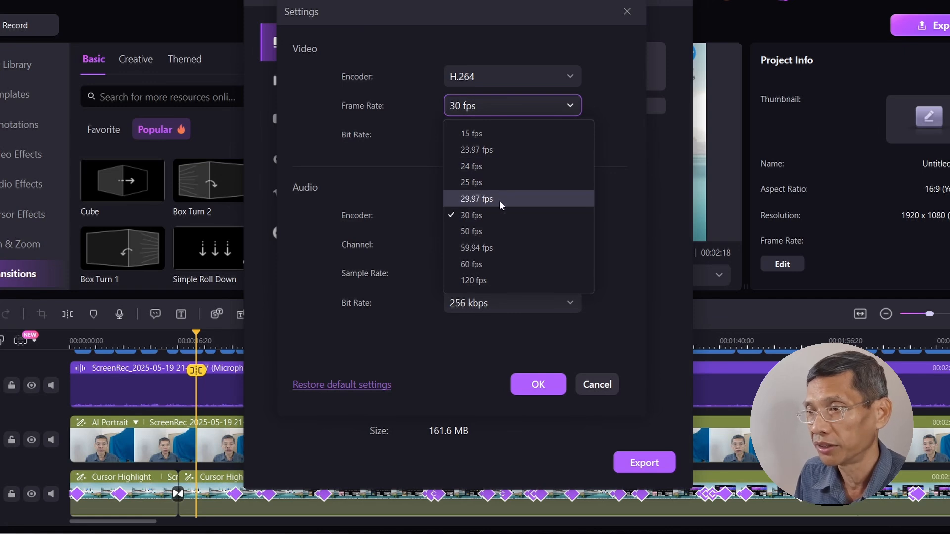
pyautogui.click(495, 214)
pyautogui.click(537, 385)
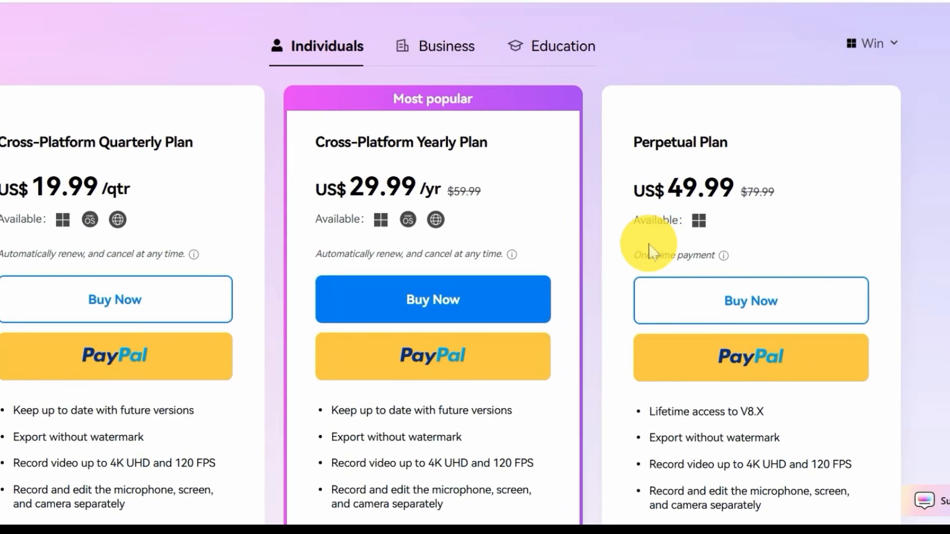
# Step: On the DemoCreator store page in the browser, examine the plan prices and compare export limits, AI tools and AI credits across all plans
pyautogui.scroll(-1, 664, 241)
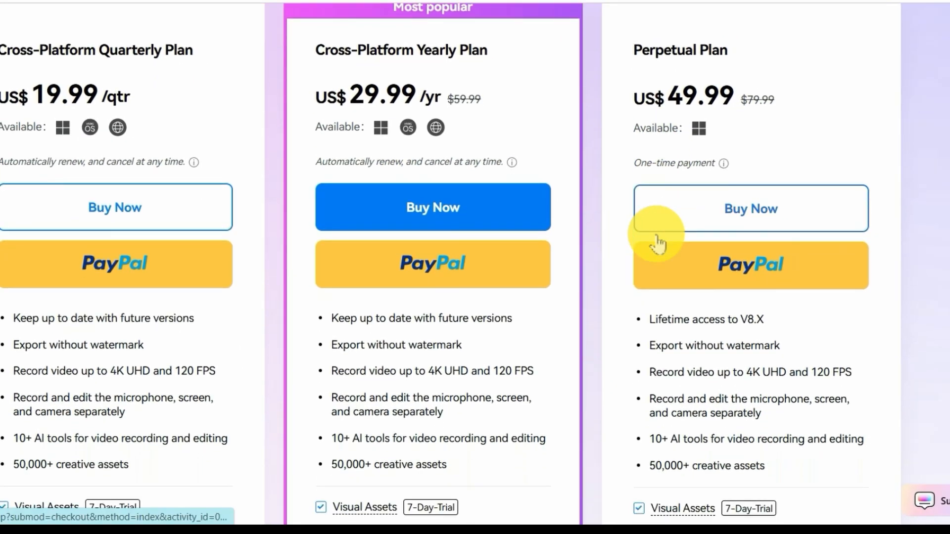
pyautogui.scroll(1, 435, 240)
pyautogui.scroll(-10, 431, 241)
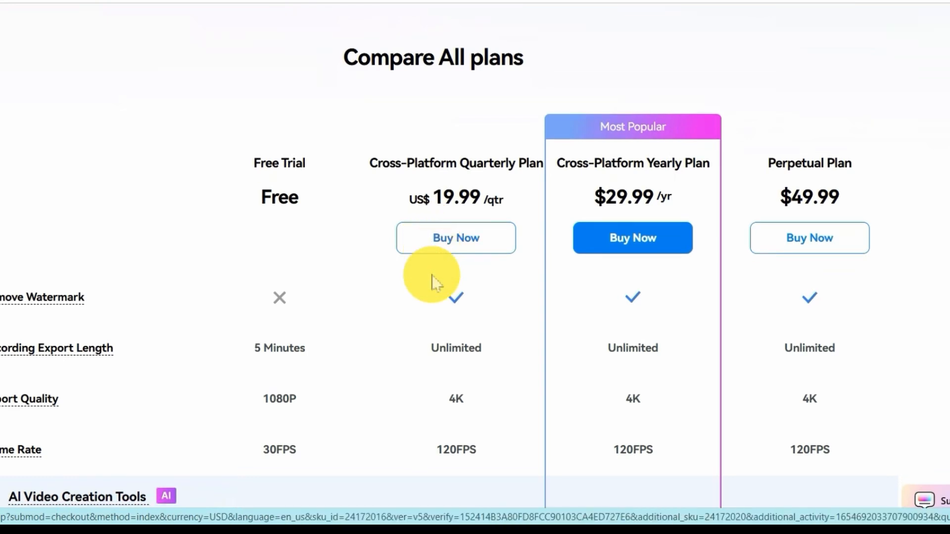
pyautogui.scroll(-1, 277, 265)
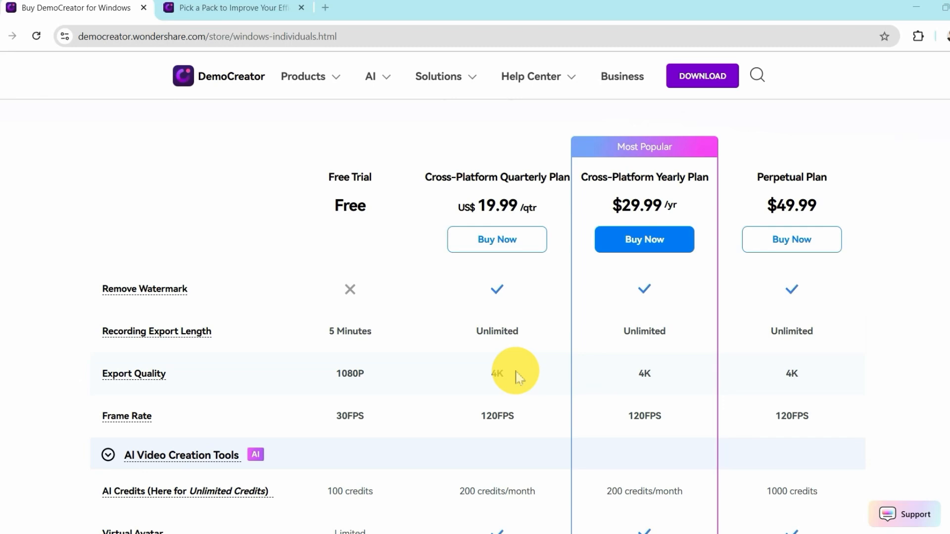
pyautogui.scroll(-2, 648, 435)
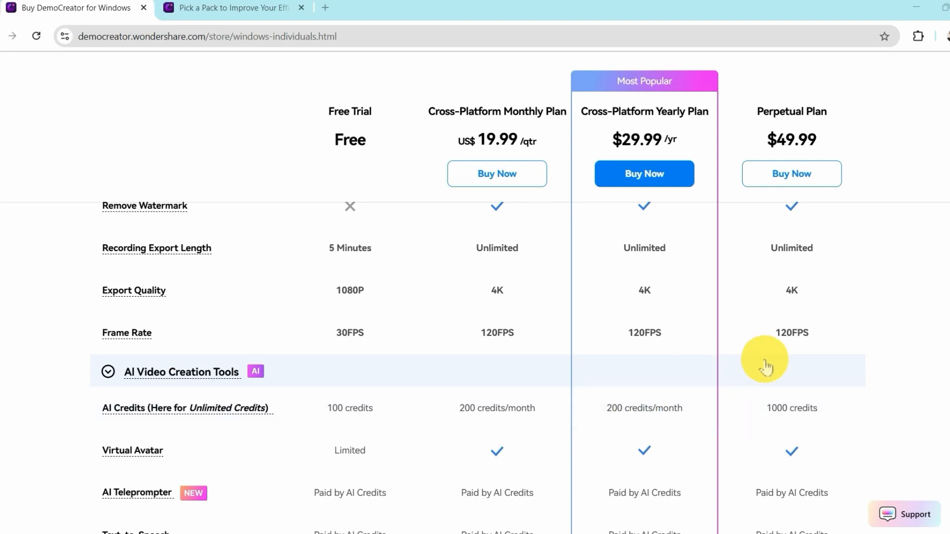
pyautogui.scroll(-2, 784, 414)
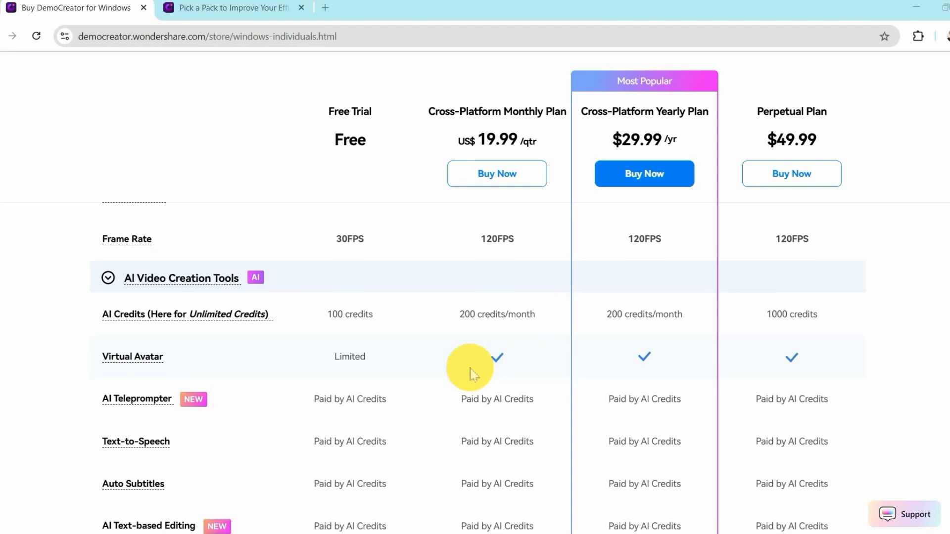
pyautogui.scroll(-1, 446, 376)
pyautogui.scroll(4, 445, 366)
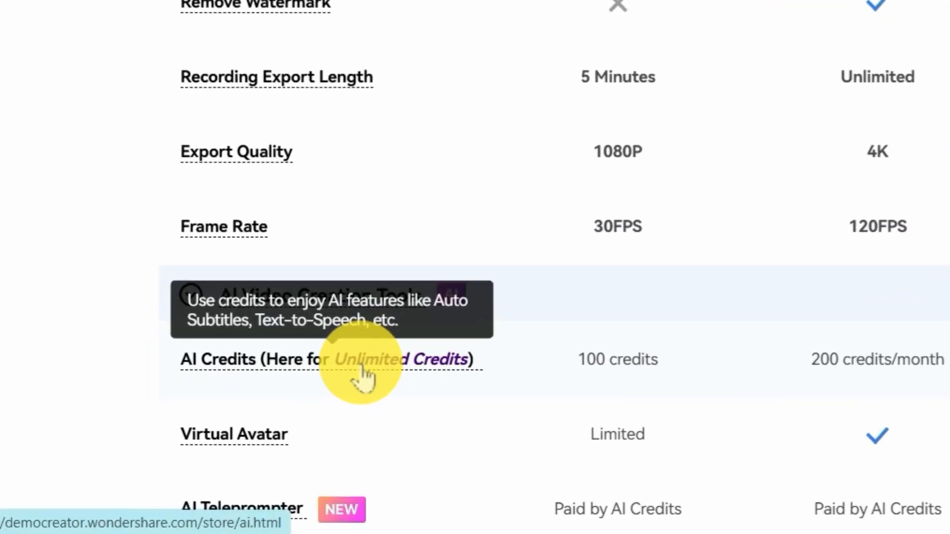
# Step: Open the page for buying more AI credits and read its credit packs and usage rules
pyautogui.click(205, 438)
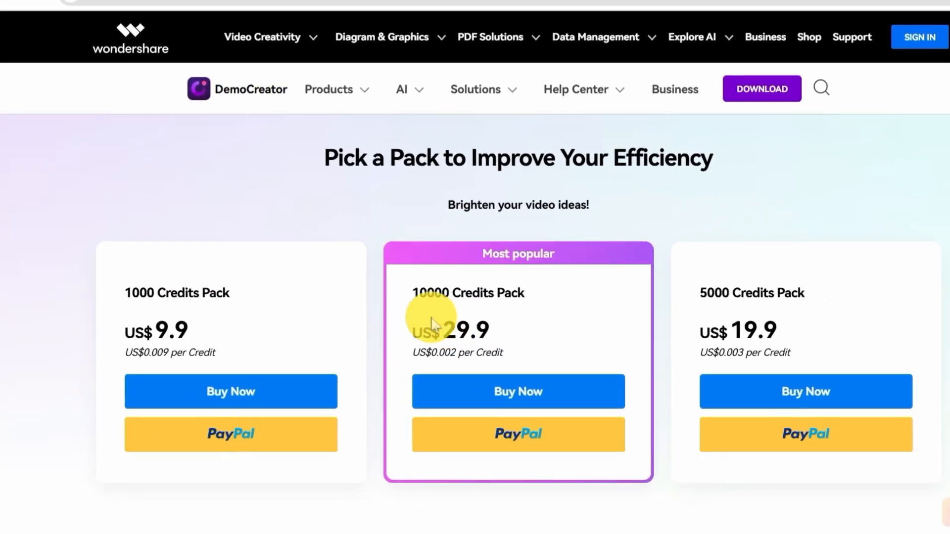
pyautogui.scroll(-10, 396, 338)
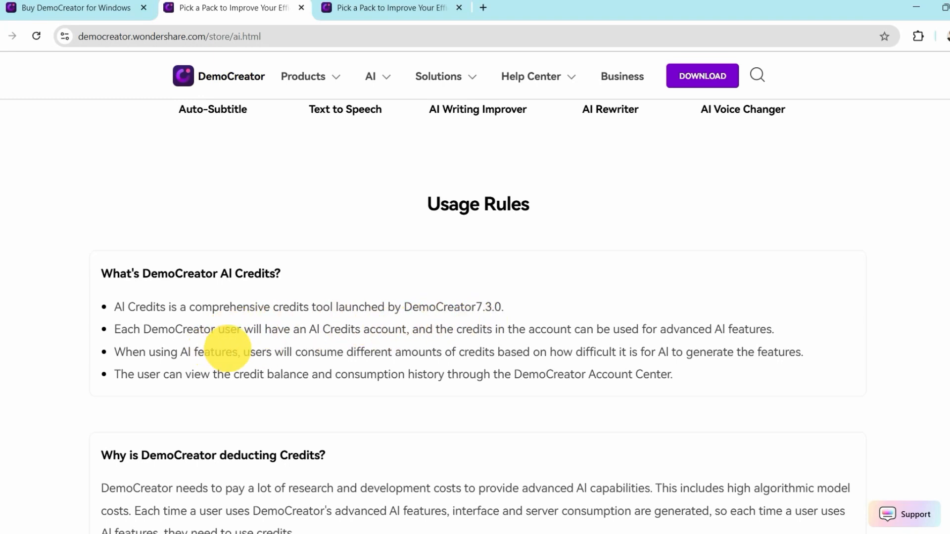
pyautogui.scroll(-1, 413, 329)
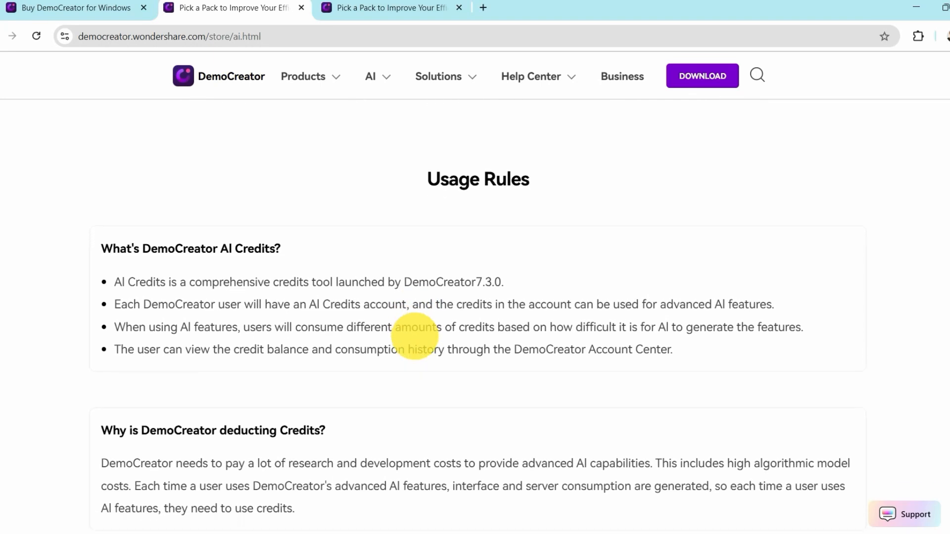
pyautogui.scroll(-1, 711, 299)
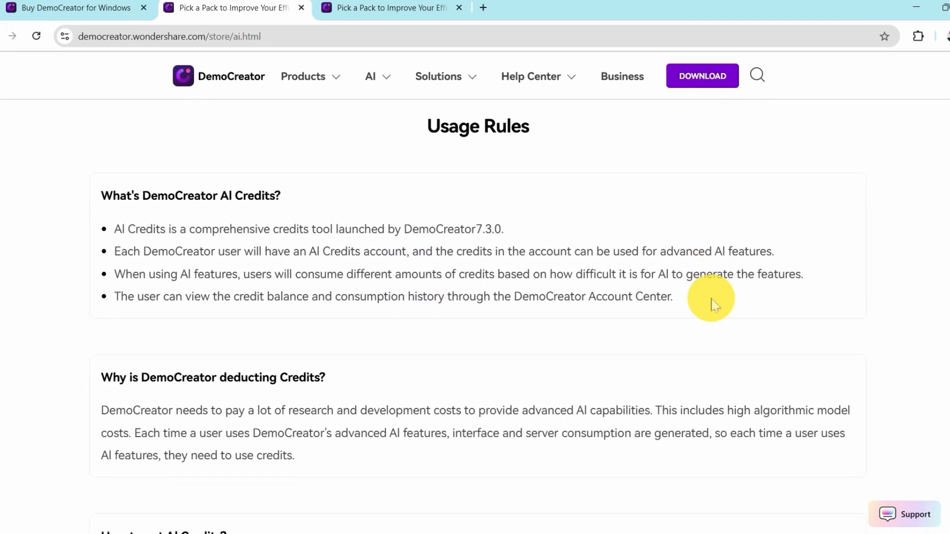
pyautogui.scroll(-1, 613, 310)
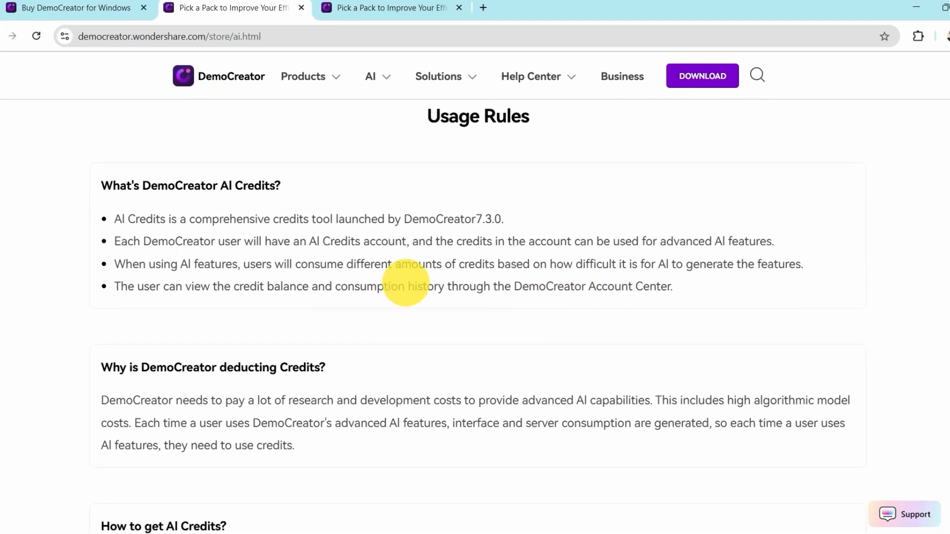